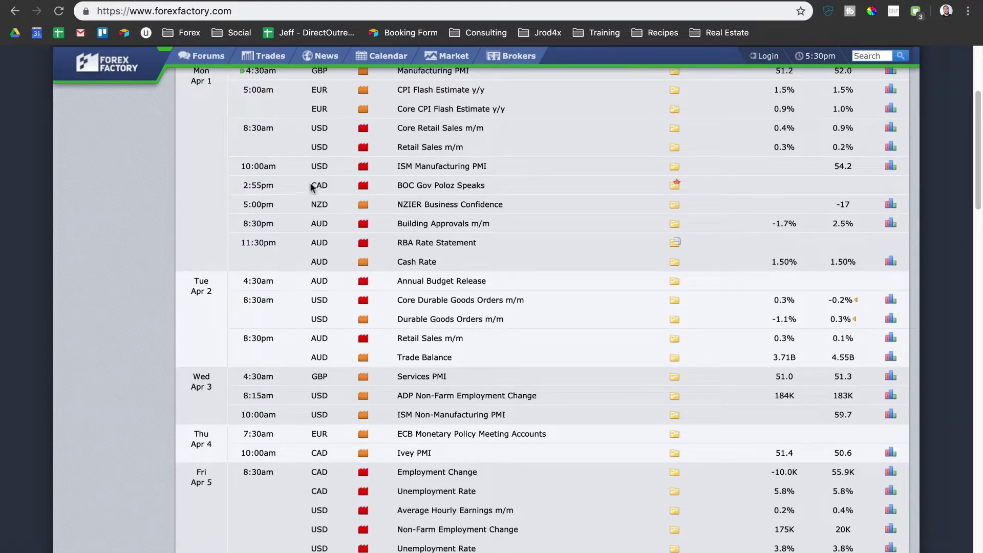
Review the medium- and high-impact economic calendar events from Mar 31 to Apr 7, 2019
{"action": "scroll", "coordinate": [300, 220], "scroll_direction": "down", "scroll_amount": 1}
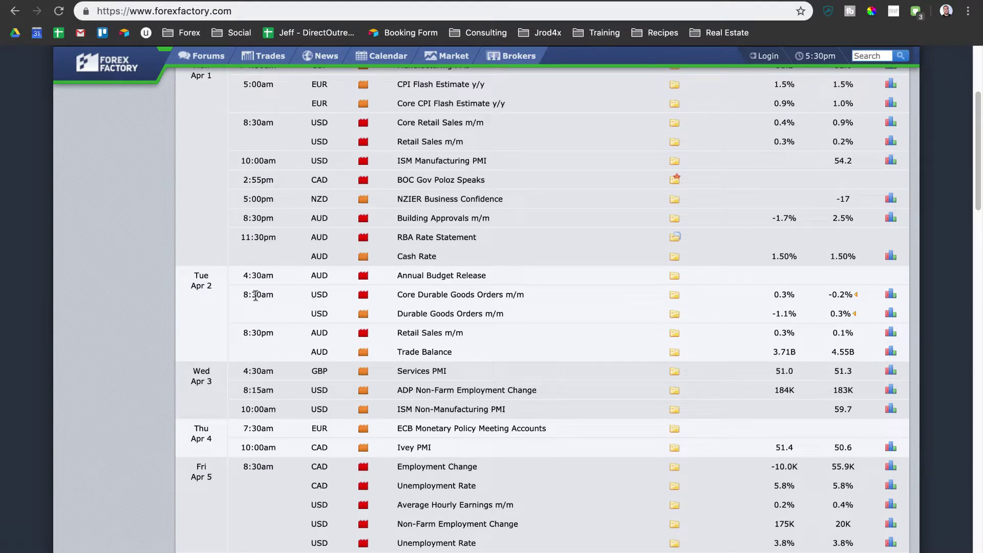
{"action": "scroll", "coordinate": [284, 309], "scroll_direction": "down", "scroll_amount": 1}
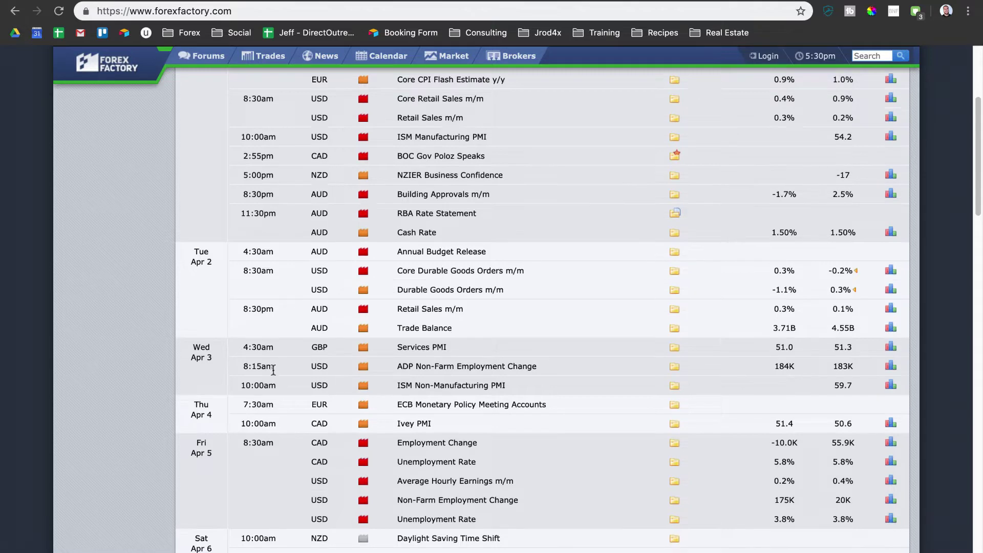
{"action": "scroll", "coordinate": [273, 369], "scroll_direction": "down", "scroll_amount": 1}
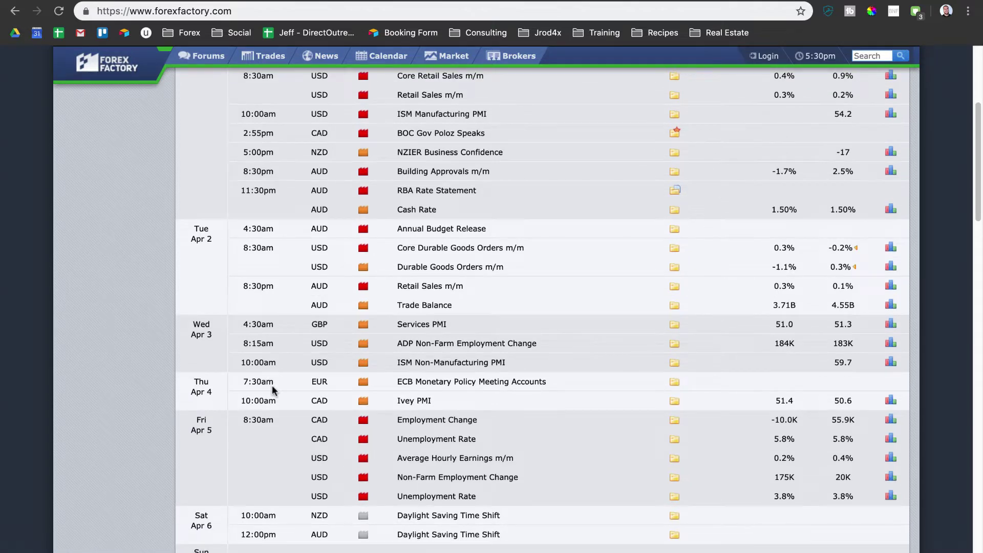
{"action": "scroll", "coordinate": [273, 390], "scroll_direction": "down", "scroll_amount": 1}
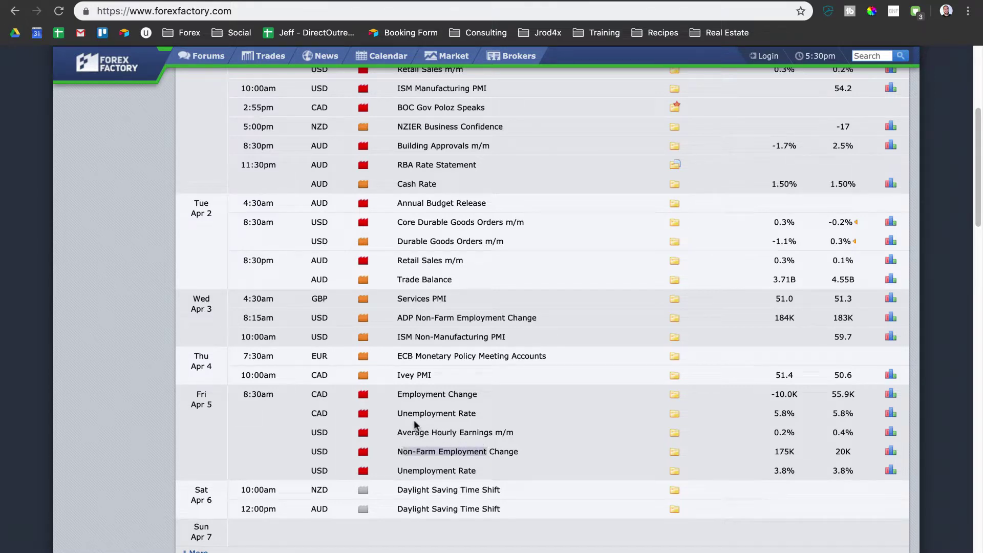
{"action": "scroll", "coordinate": [413, 419], "scroll_direction": "up", "scroll_amount": 1}
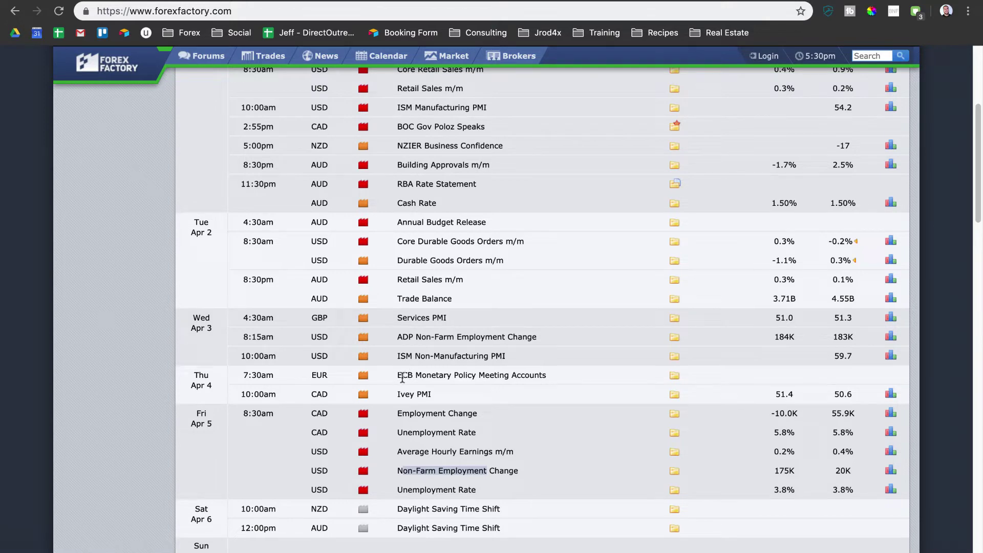
{"action": "scroll", "coordinate": [402, 378], "scroll_direction": "up", "scroll_amount": 5}
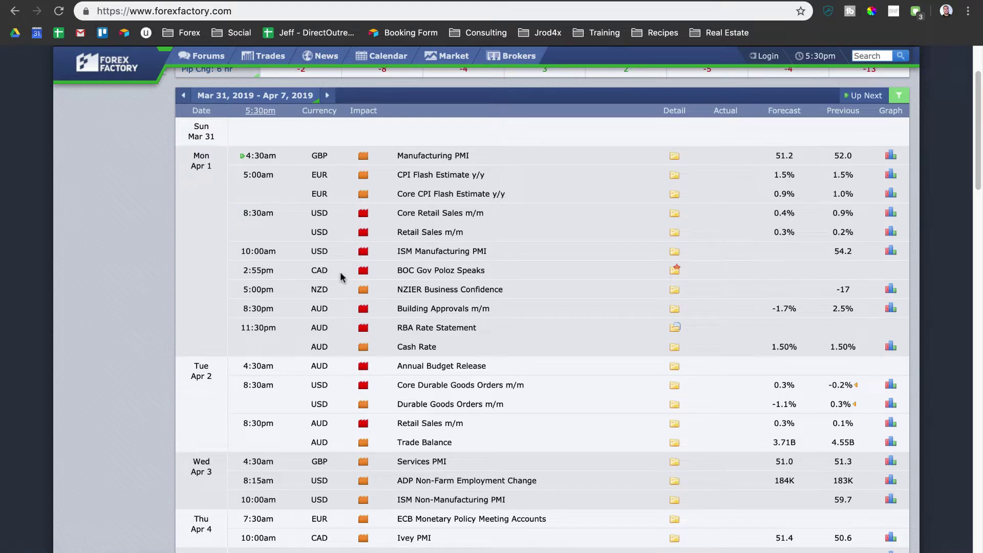
{"action": "scroll", "coordinate": [346, 286], "scroll_direction": "down", "scroll_amount": 1}
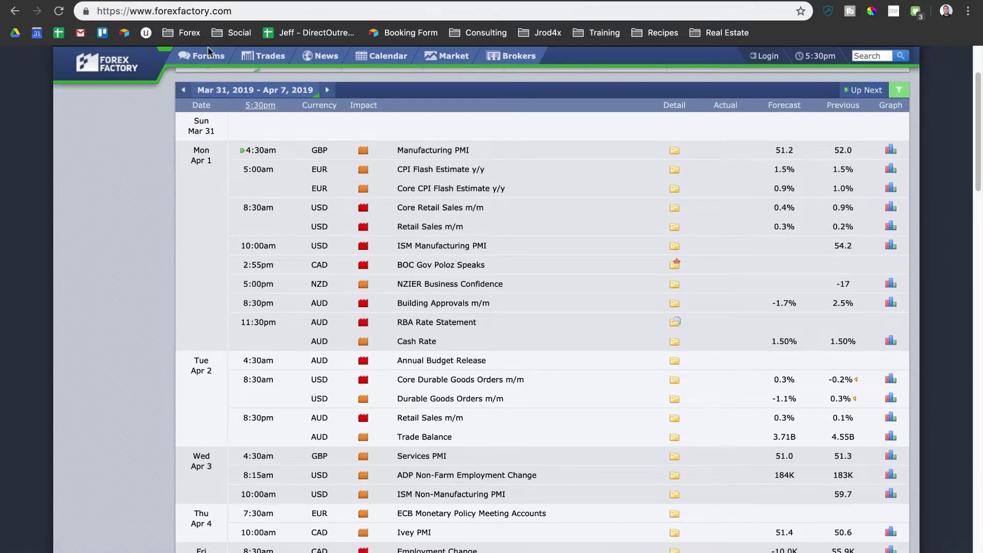
Switch to the TradingView DXY daily chart and examine price around the triple top daily liquidity line
{"action": "key", "text": "ctrl+Tab"}
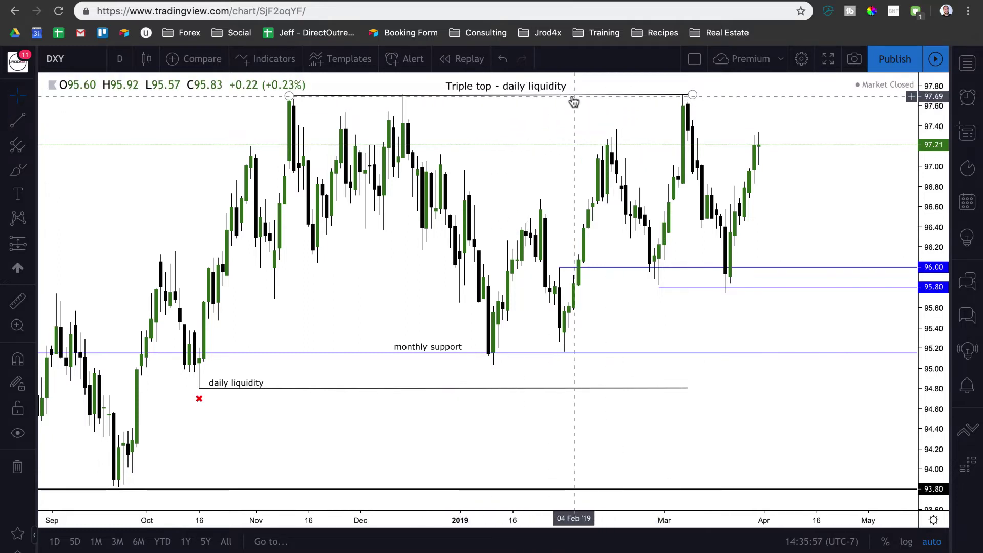
{"action": "left_click_drag", "start_coordinate": [939, 119], "coordinate": [940, 156]}
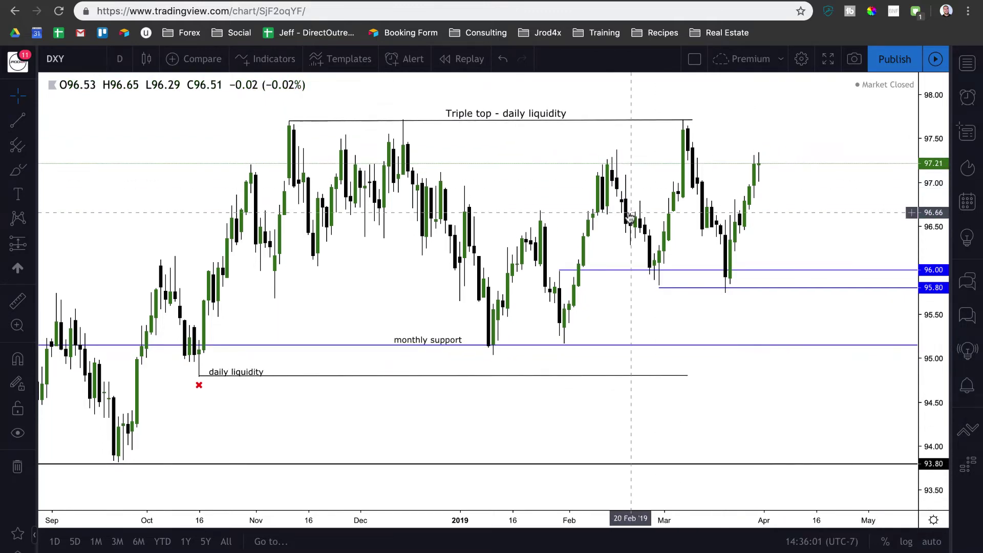
{"action": "scroll", "coordinate": [629, 212], "scroll_direction": "down", "scroll_amount": 3}
{"action": "scroll", "coordinate": [629, 212], "scroll_direction": "down", "scroll_amount": 5}
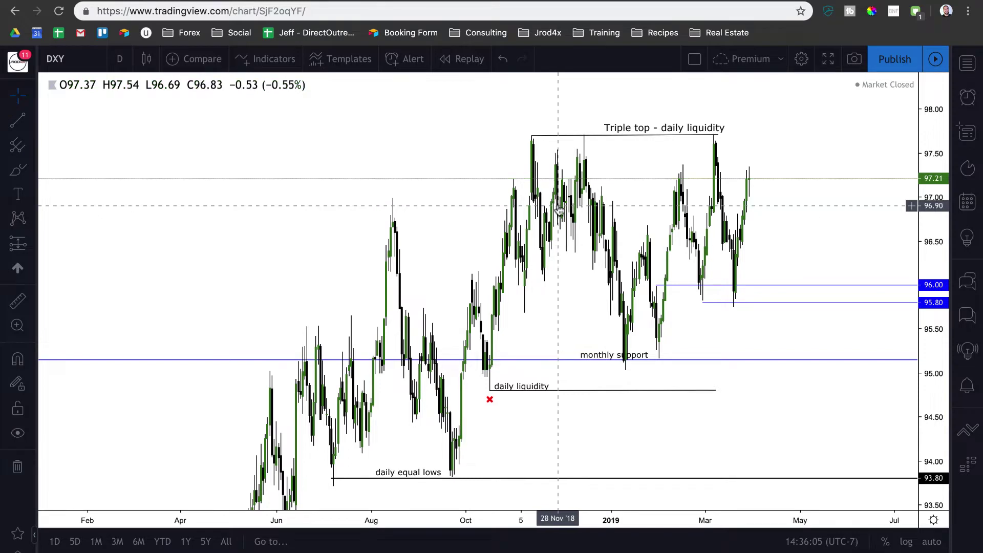
{"action": "left_click_drag", "start_coordinate": [933, 233], "coordinate": [928, 202]}
{"action": "left_click_drag", "start_coordinate": [942, 243], "coordinate": [925, 202]}
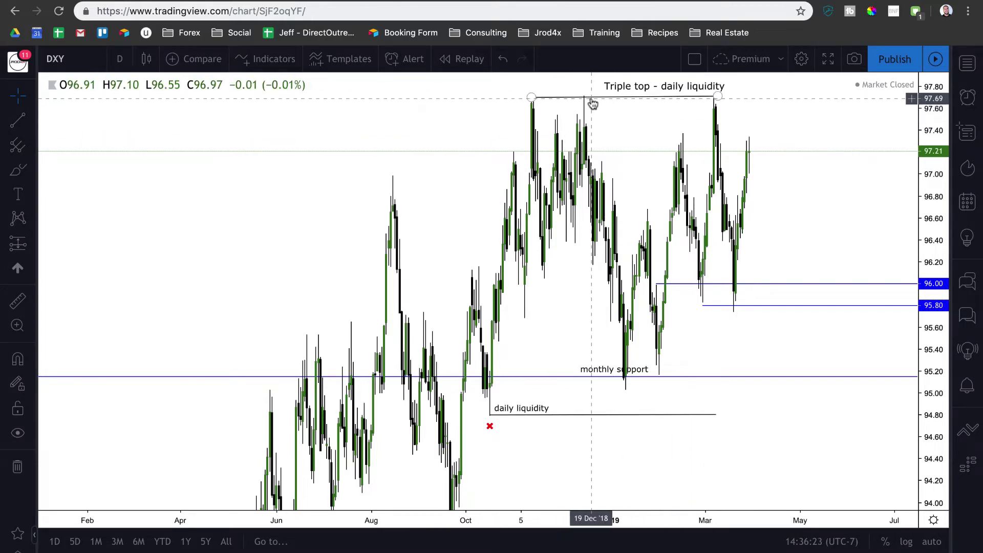
Reset the price scale on the DXY daily chart
{"action": "scroll", "coordinate": [552, 138], "scroll_direction": "down", "scroll_amount": 5}
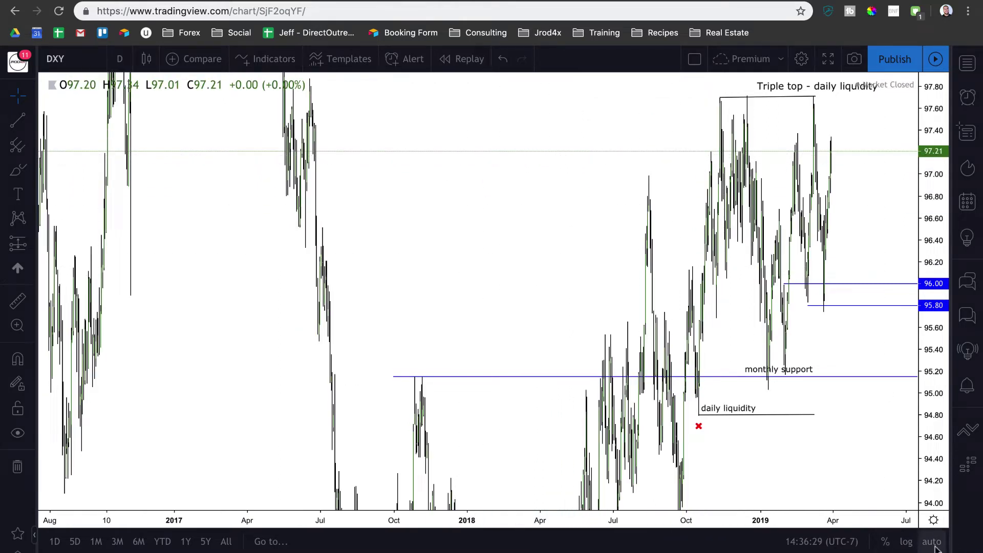
{"action": "left_click", "coordinate": [933, 520]}
{"action": "mouse_move", "coordinate": [891, 450]}
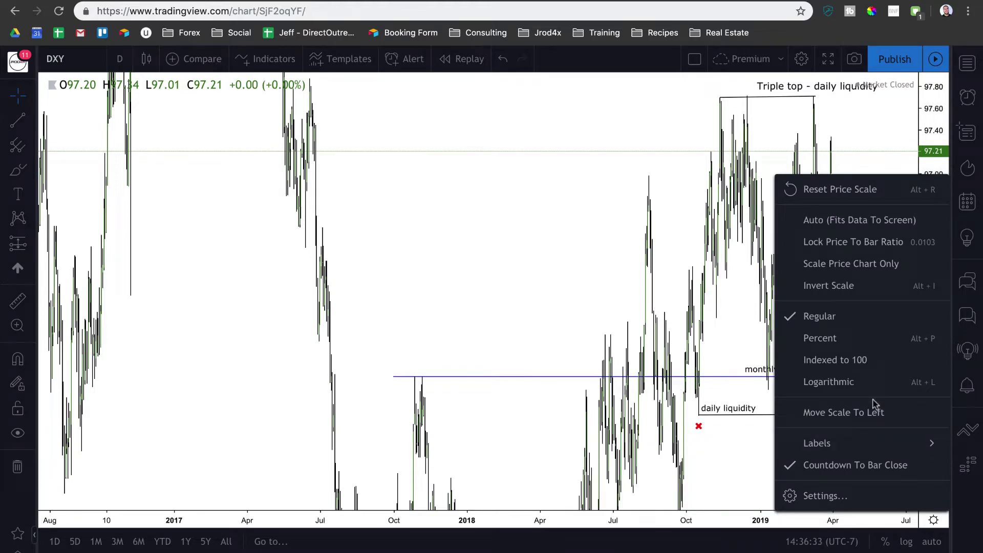
{"action": "left_click", "coordinate": [859, 189]}
{"action": "left_click_drag", "start_coordinate": [675, 287], "coordinate": [551, 306]}
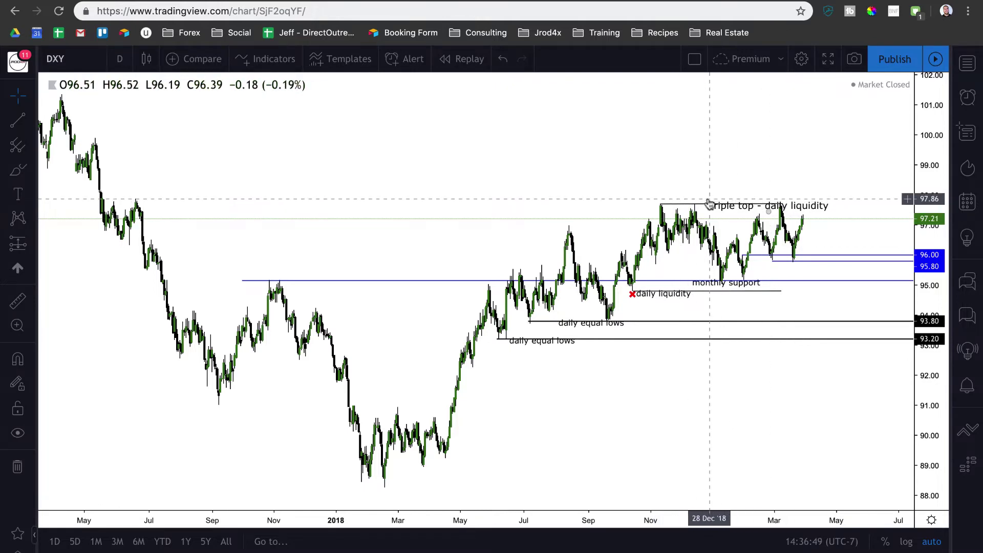
Examine the DXY daily history from 2017 against the triple top, monthly support and daily equal lows
{"action": "scroll", "coordinate": [717, 209], "scroll_direction": "up", "scroll_amount": 5}
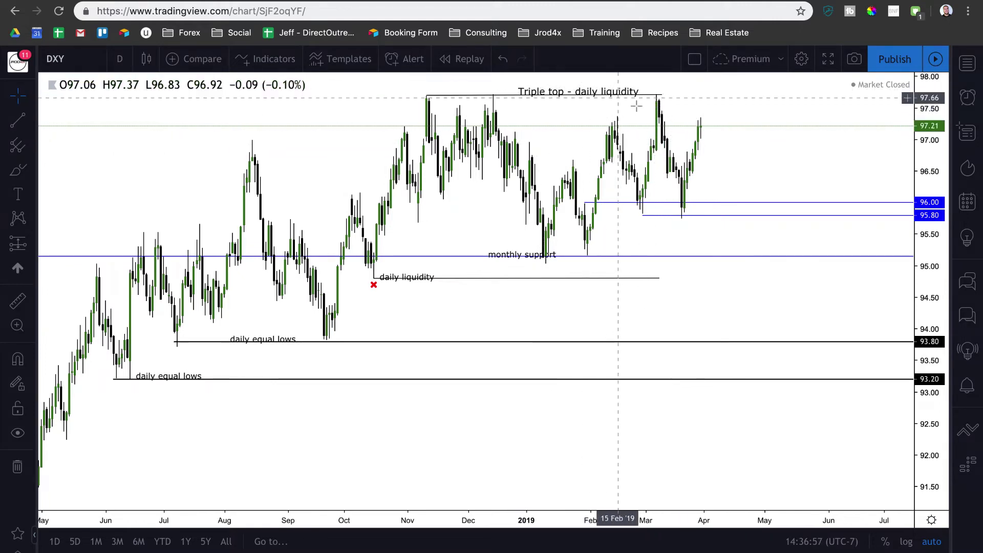
{"action": "scroll", "coordinate": [607, 93], "scroll_direction": "down", "scroll_amount": 8}
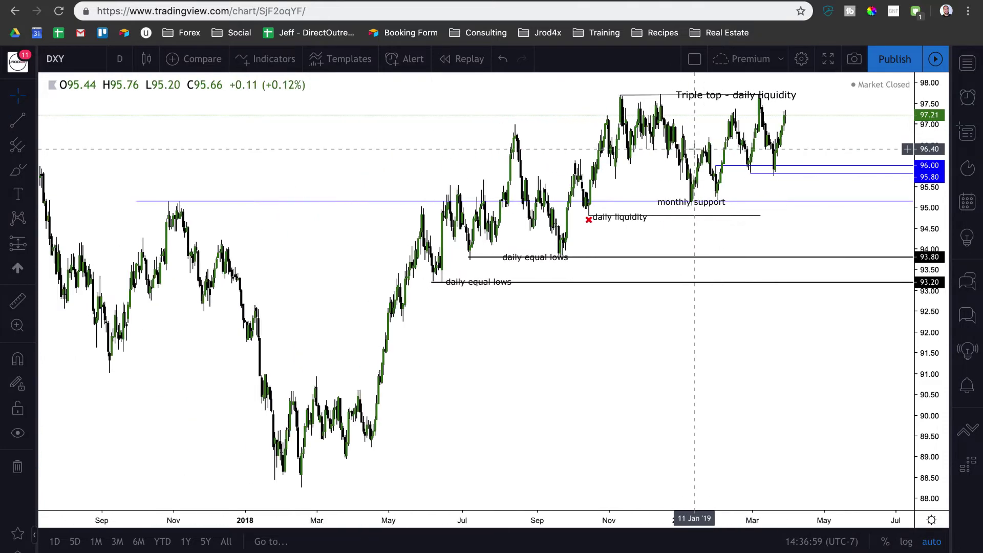
{"action": "scroll", "coordinate": [706, 151], "scroll_direction": "down", "scroll_amount": 2}
{"action": "scroll", "coordinate": [803, 139], "scroll_direction": "down", "scroll_amount": 2}
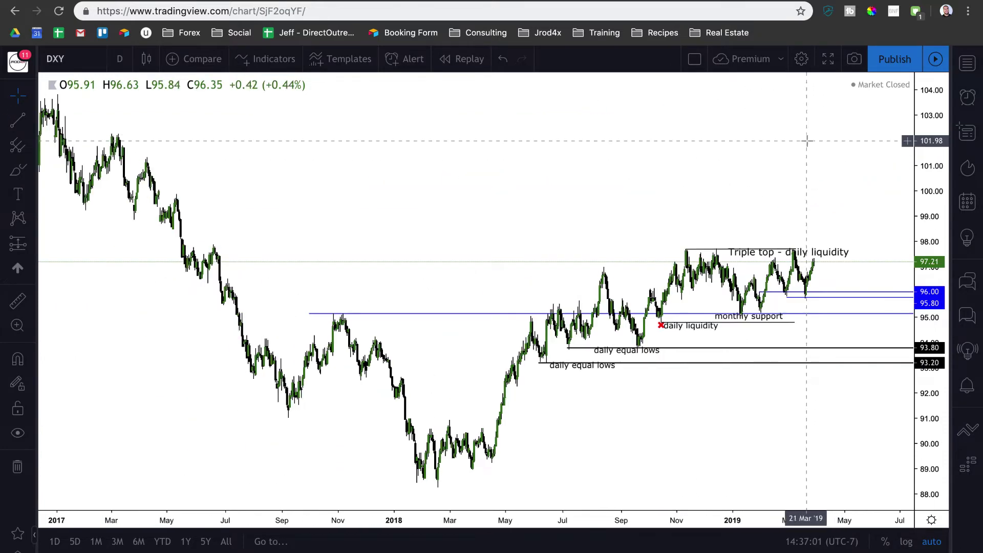
{"action": "scroll", "coordinate": [807, 140], "scroll_direction": "down", "scroll_amount": 2}
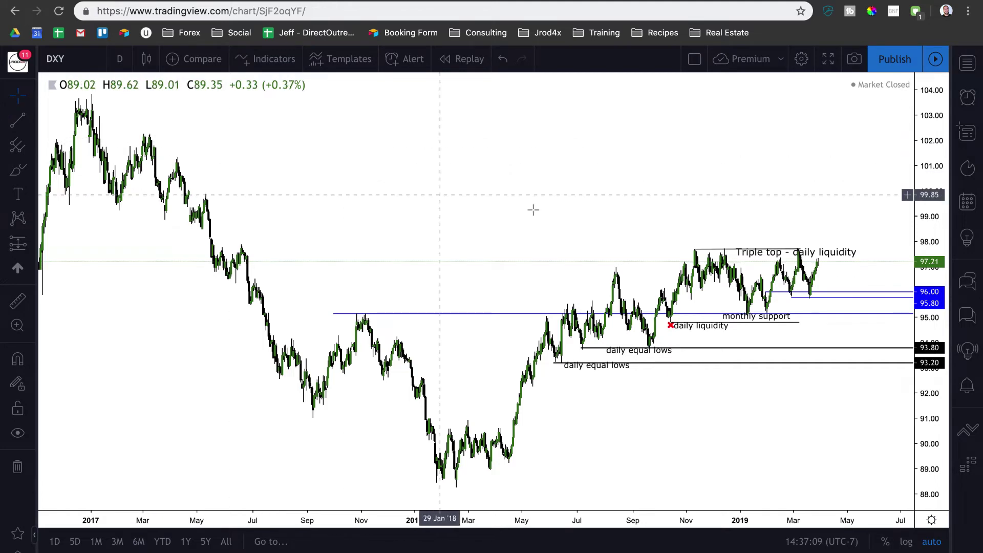
{"action": "scroll", "coordinate": [785, 254], "scroll_direction": "up", "scroll_amount": 4}
{"action": "scroll", "coordinate": [786, 254], "scroll_direction": "up", "scroll_amount": 2}
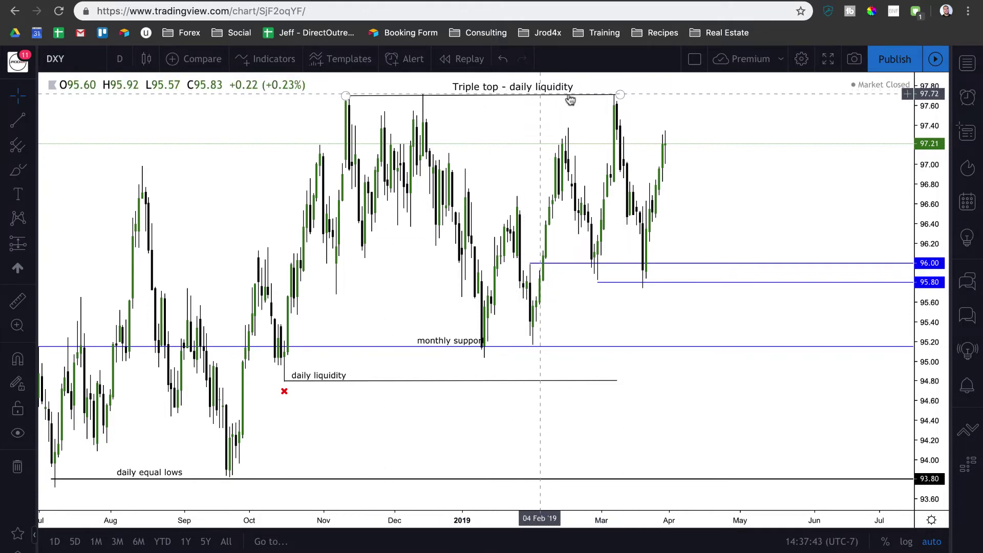
Load the EURUSD daily chart from the watchlist
{"action": "left_click", "coordinate": [976, 66]}
{"action": "left_click", "coordinate": [850, 110]}
{"action": "left_click", "coordinate": [970, 64]}
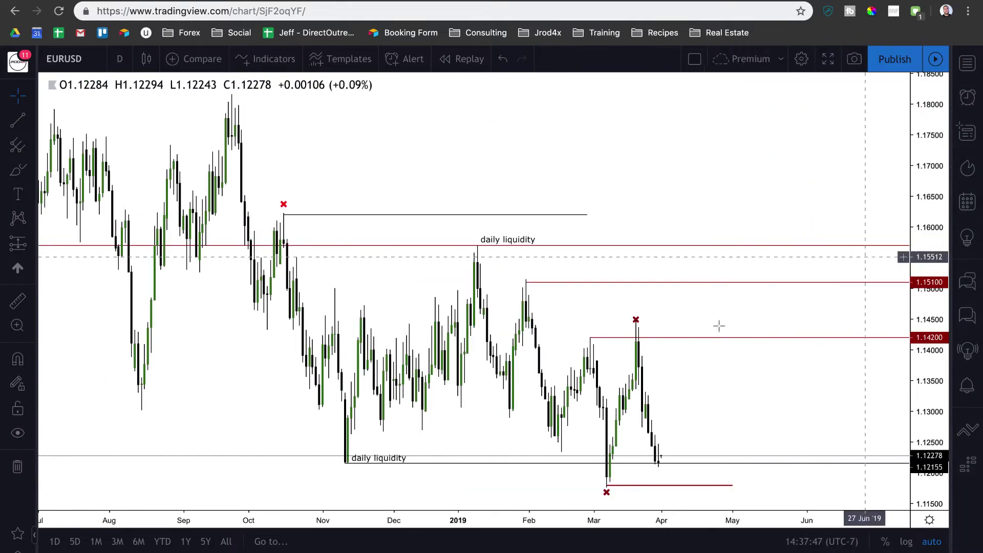
Examine recent EURUSD daily candles between the 1.14200 level and the marked March low
{"action": "scroll", "coordinate": [701, 358], "scroll_direction": "up", "scroll_amount": 5}
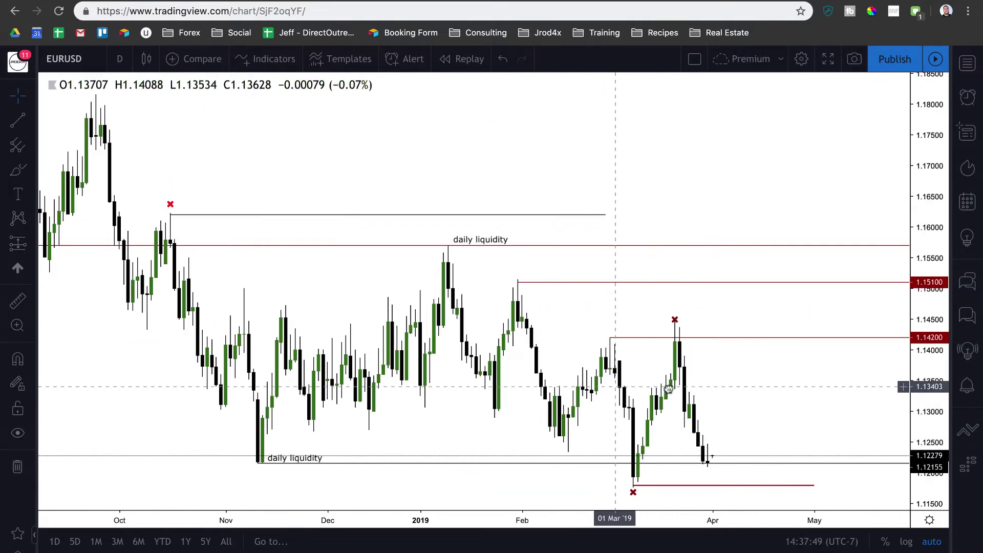
{"action": "left_click_drag", "start_coordinate": [633, 388], "coordinate": [799, 387]}
{"action": "scroll", "coordinate": [807, 362], "scroll_direction": "up", "scroll_amount": 5}
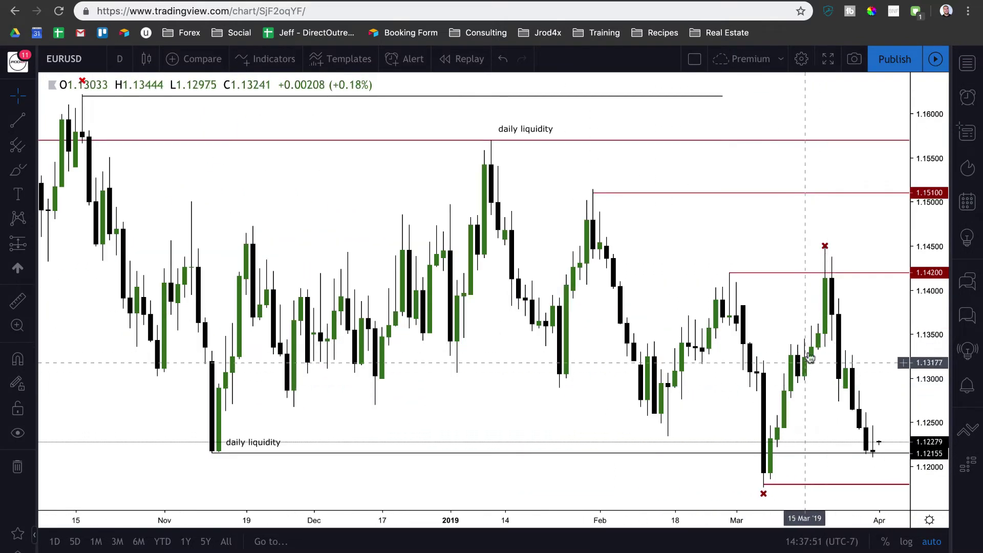
{"action": "left_click", "coordinate": [836, 277]}
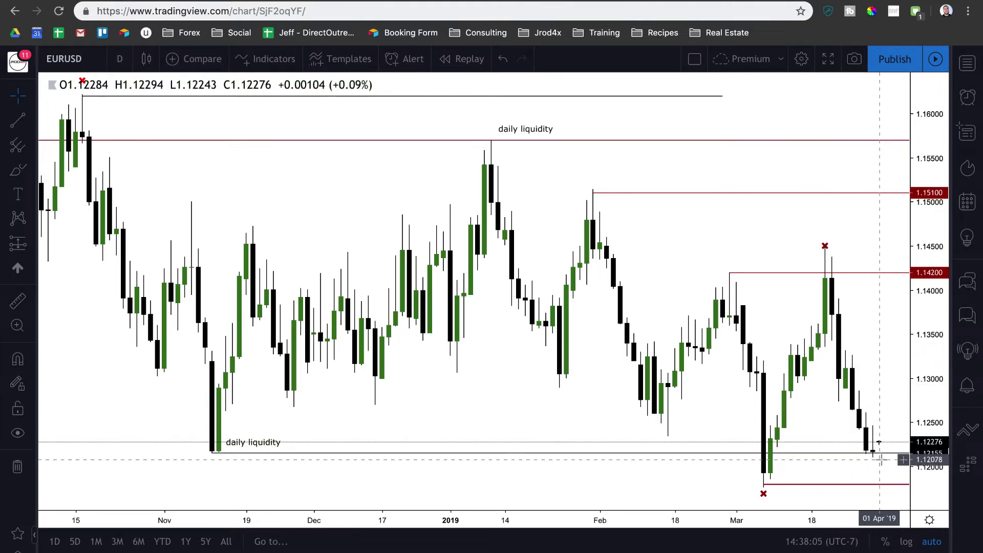
{"action": "scroll", "coordinate": [865, 465], "scroll_direction": "up", "scroll_amount": 1}
{"action": "scroll", "coordinate": [857, 466], "scroll_direction": "up", "scroll_amount": 3}
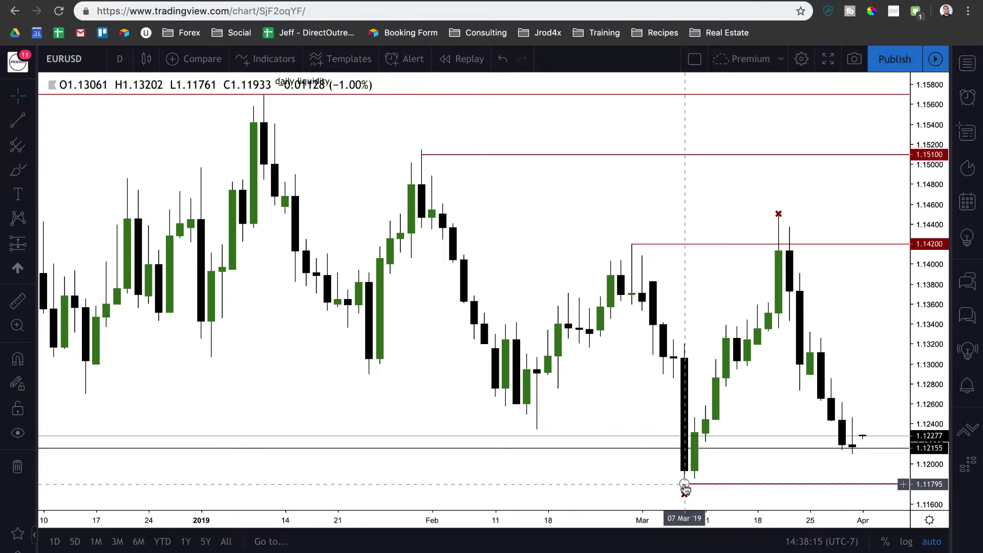
Compare the current EURUSD price with the daily liquidity line and the lower 1.11100 and 1.10300 levels
{"action": "scroll", "coordinate": [686, 486], "scroll_direction": "down", "scroll_amount": 10}
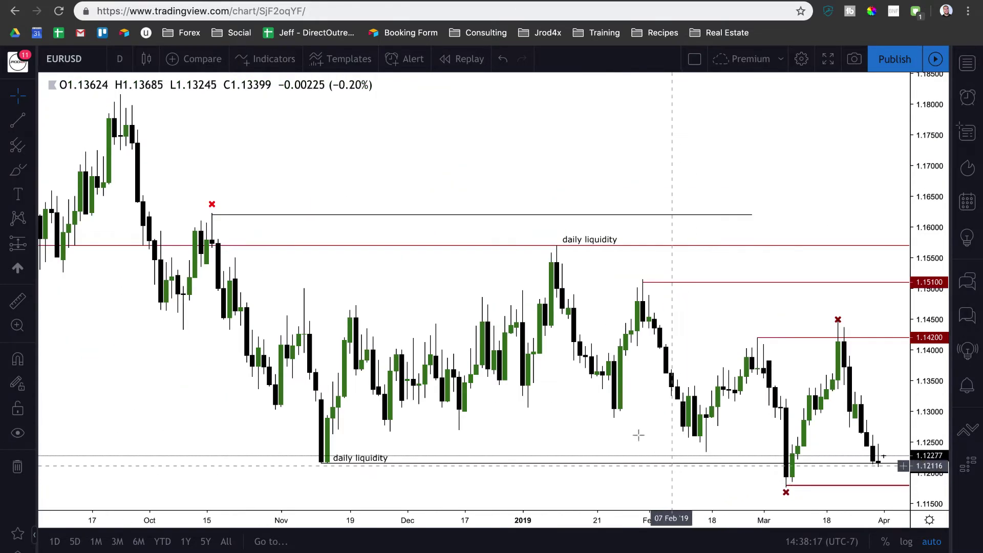
{"action": "scroll", "coordinate": [482, 411], "scroll_direction": "down", "scroll_amount": 6}
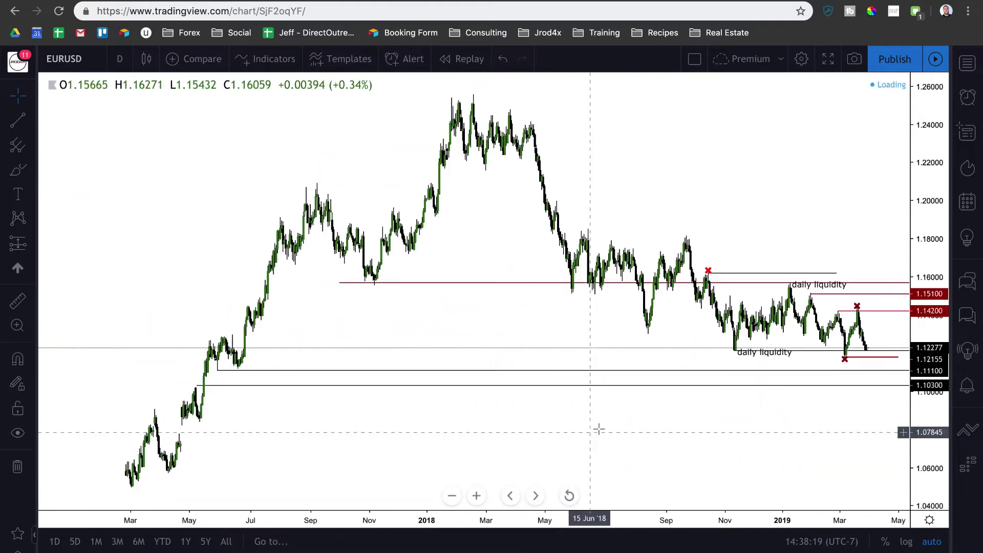
{"action": "left_click_drag", "start_coordinate": [627, 391], "coordinate": [496, 407]}
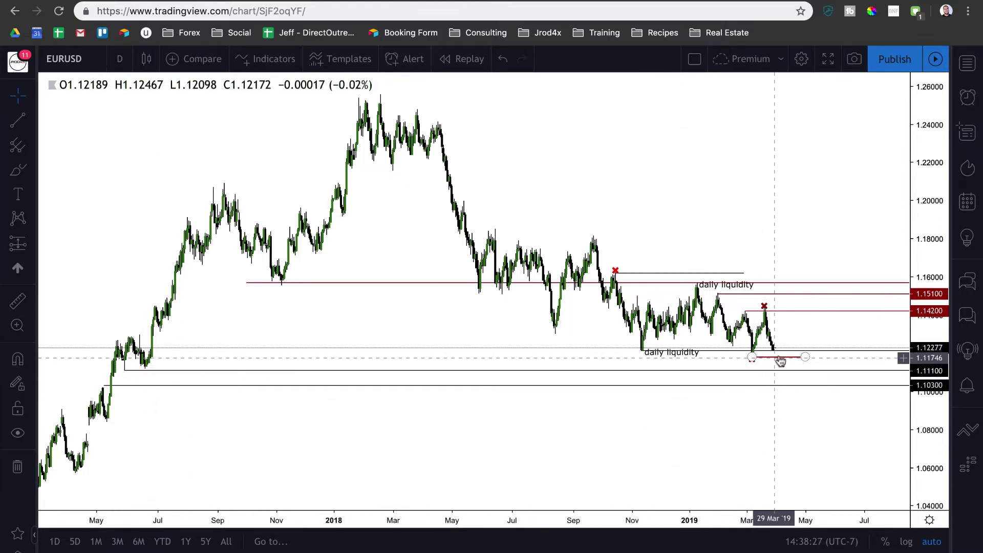
{"action": "scroll", "coordinate": [777, 361], "scroll_direction": "up", "scroll_amount": 5}
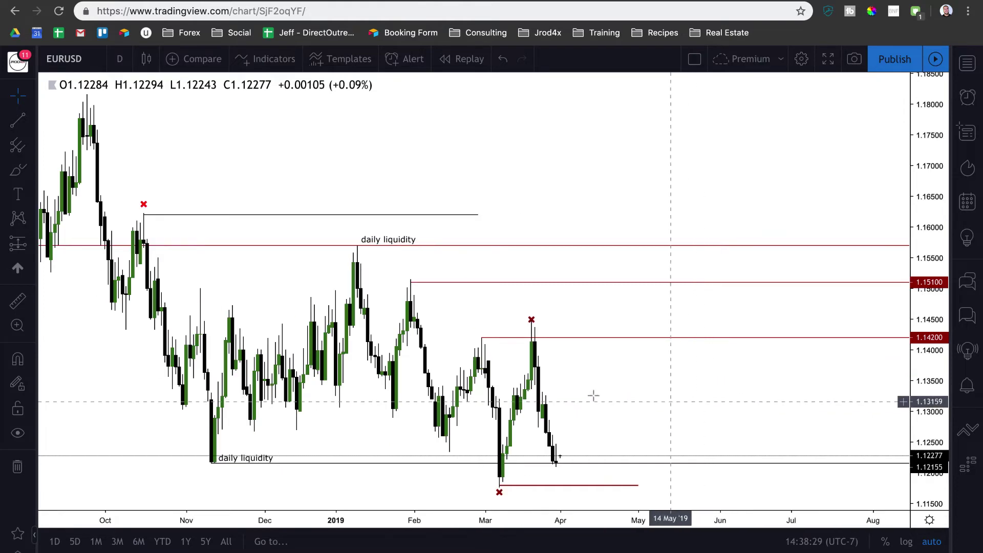
{"action": "scroll", "coordinate": [645, 399], "scroll_direction": "down", "scroll_amount": 3}
{"action": "scroll", "coordinate": [673, 397], "scroll_direction": "up", "scroll_amount": 5}
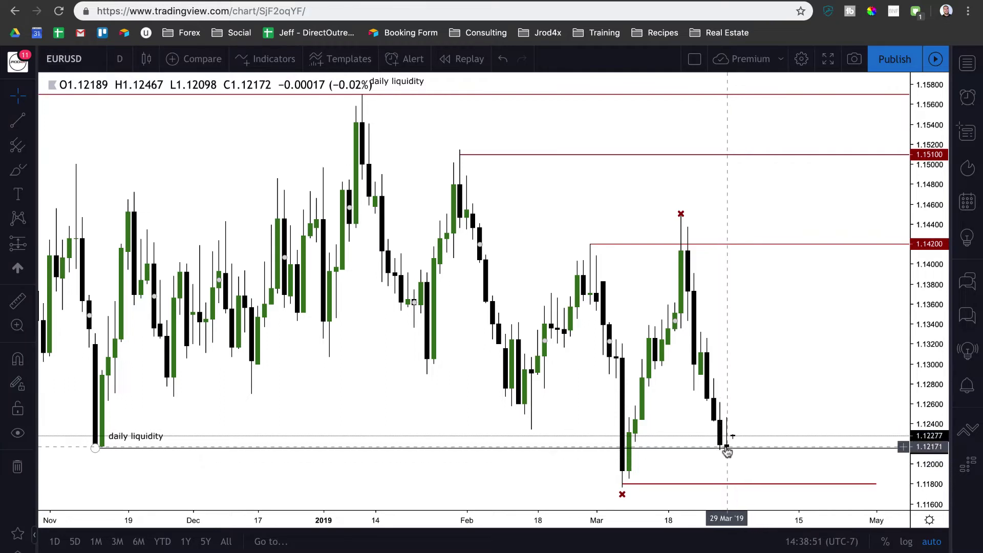
{"action": "scroll", "coordinate": [732, 461], "scroll_direction": "down", "scroll_amount": 2}
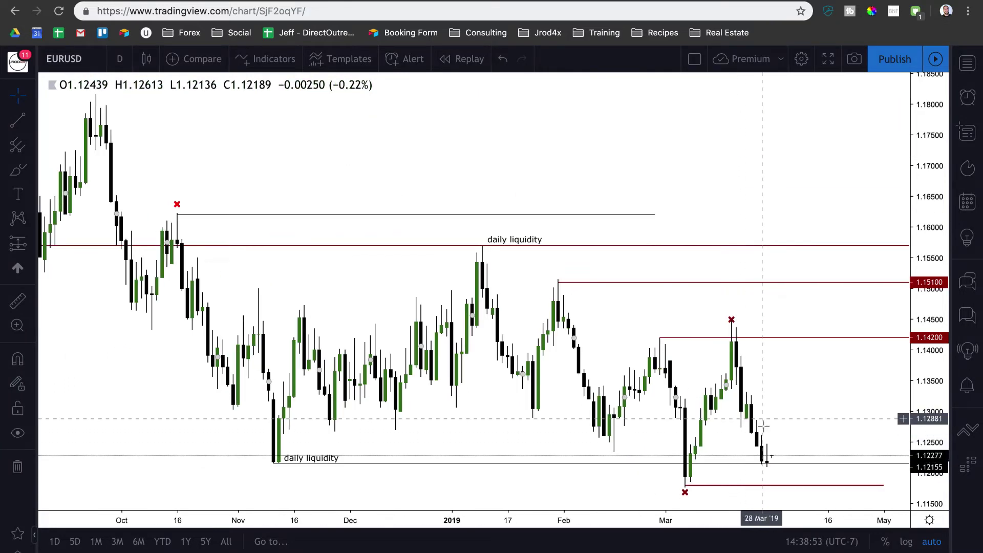
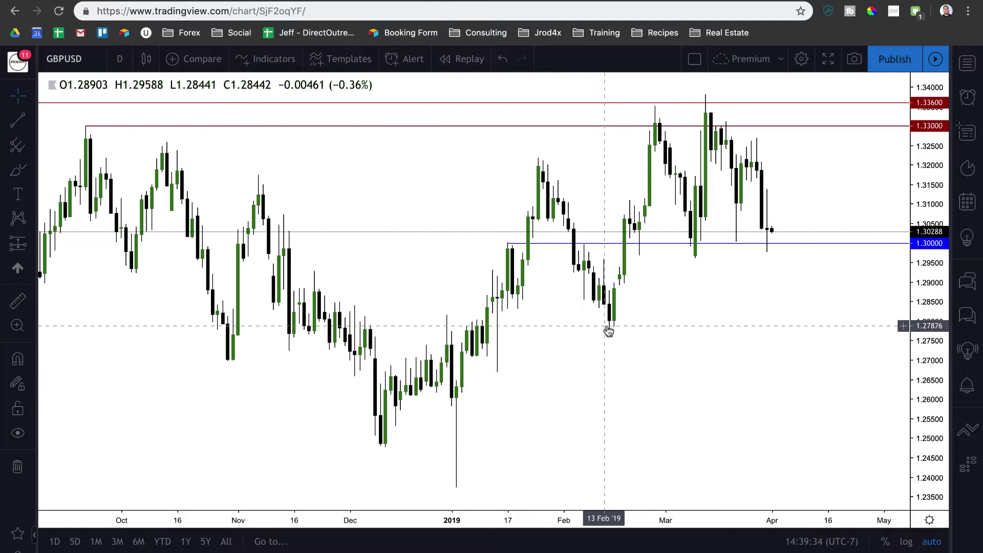
Measure the GBPUSD price range from the 1.30000 line up to the late-March highs
{"action": "scroll", "coordinate": [680, 314], "scroll_direction": "down", "scroll_amount": 1}
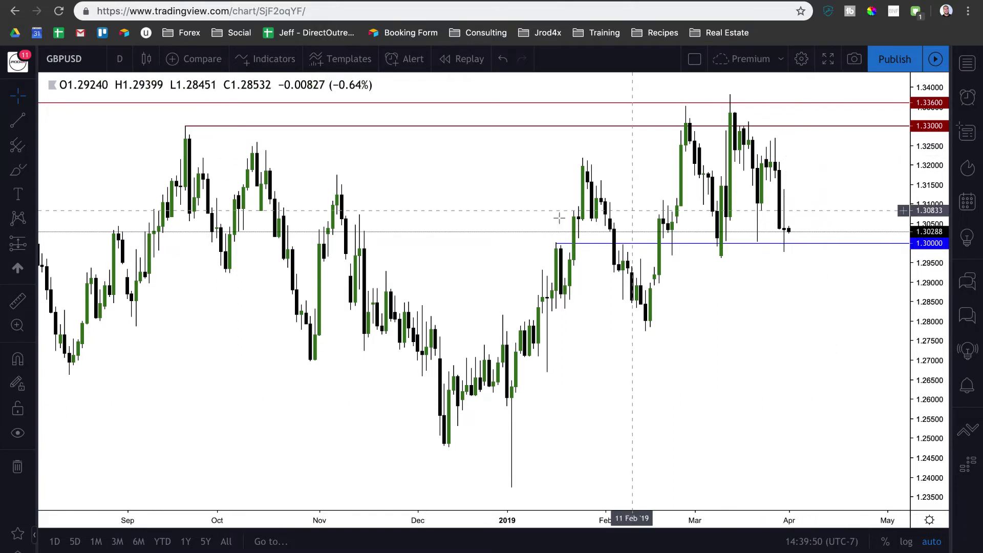
{"action": "left_click", "coordinate": [17, 301]}
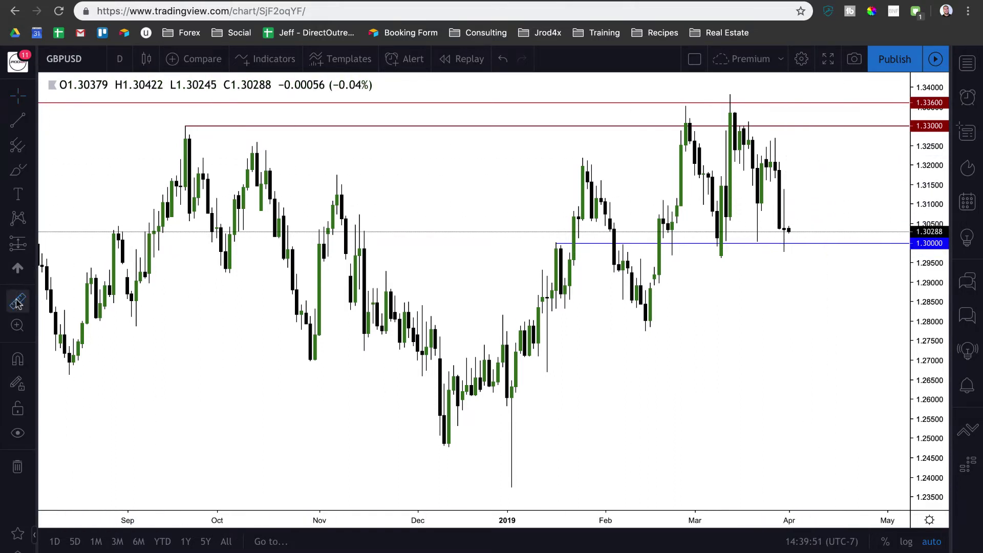
{"action": "left_click", "coordinate": [668, 243]}
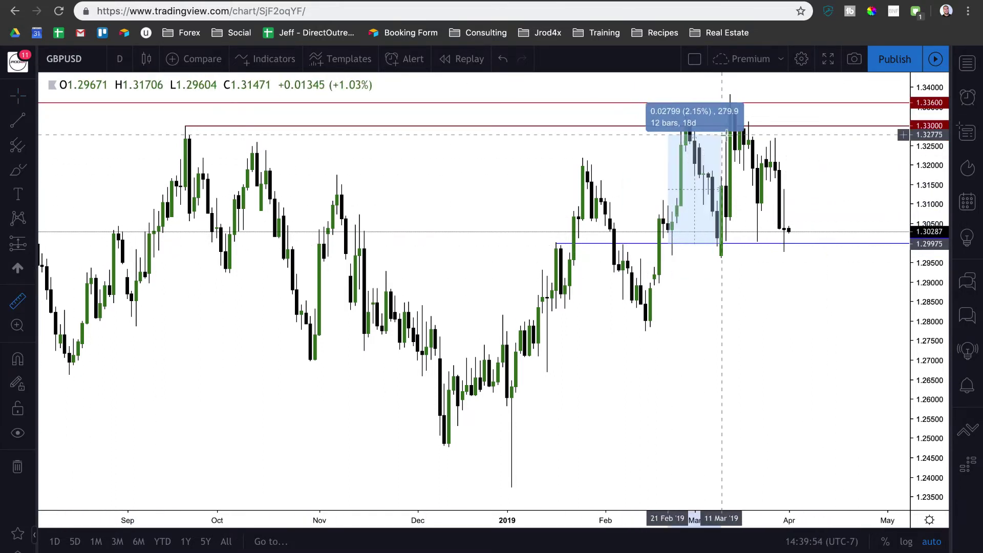
{"action": "left_click", "coordinate": [807, 135]}
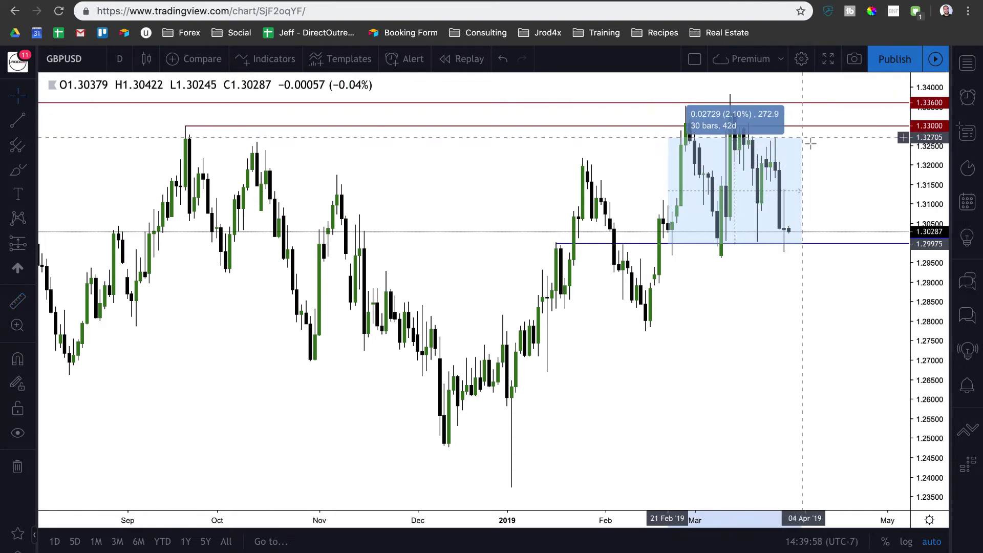
Clear the GBPUSD measurement and load the EURGBP daily chart from the watchlist
{"action": "left_click", "coordinate": [801, 188]}
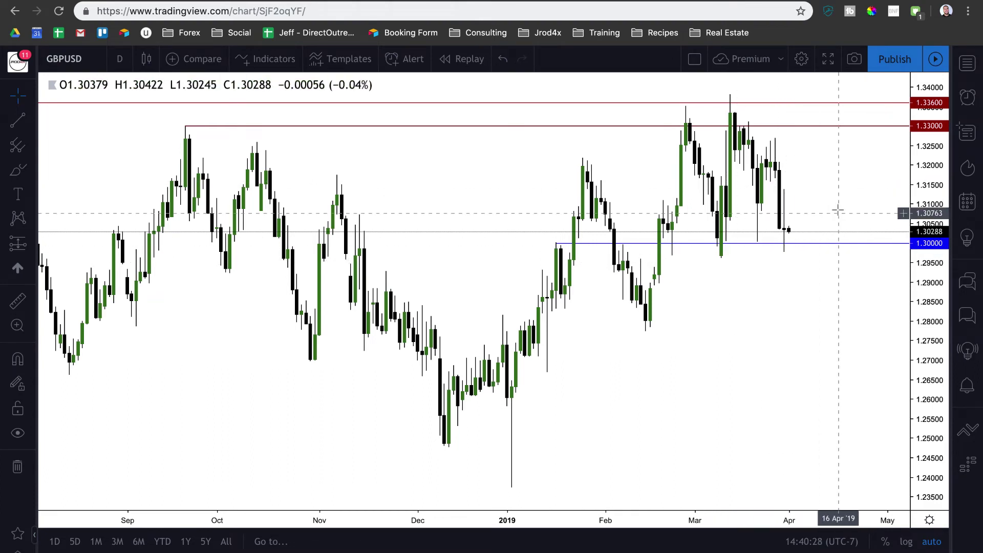
{"action": "scroll", "coordinate": [839, 205], "scroll_direction": "down", "scroll_amount": 1}
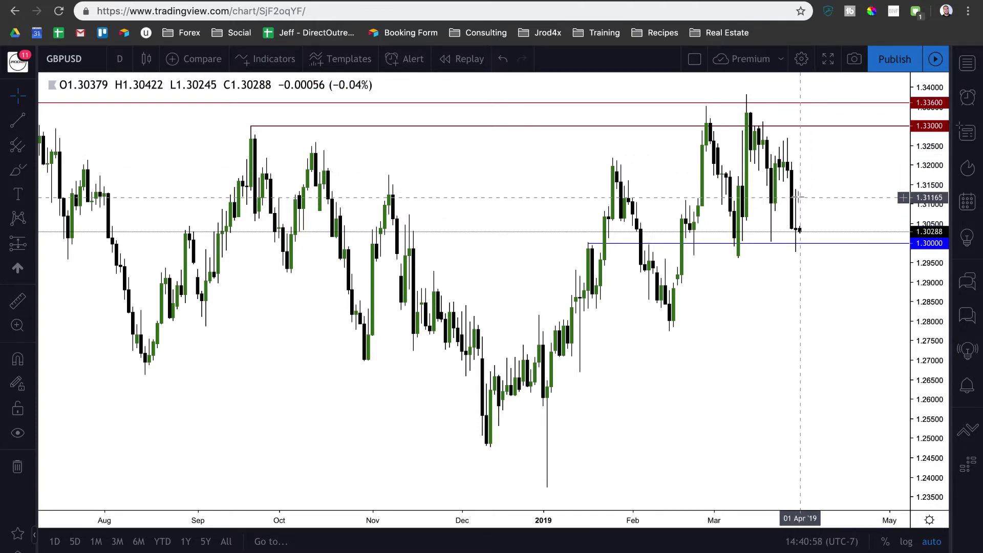
{"action": "left_click", "coordinate": [967, 63]}
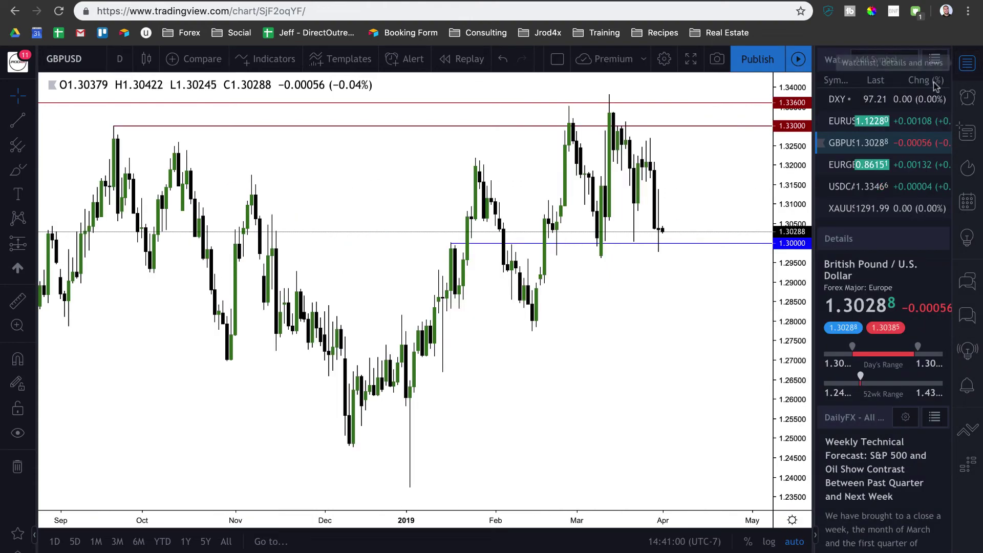
{"action": "left_click", "coordinate": [848, 171]}
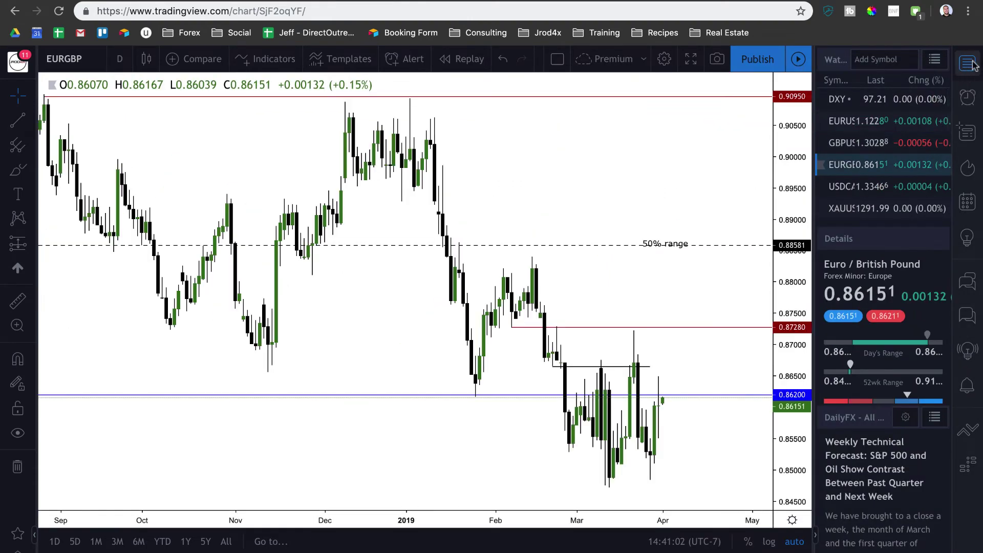
{"action": "left_click", "coordinate": [966, 63]}
Examine the EURGBP daily price history against the 0.86200, 0.87280 and 0.90950 levels and the 50% range line
{"action": "scroll", "coordinate": [435, 251], "scroll_direction": "up", "scroll_amount": 2}
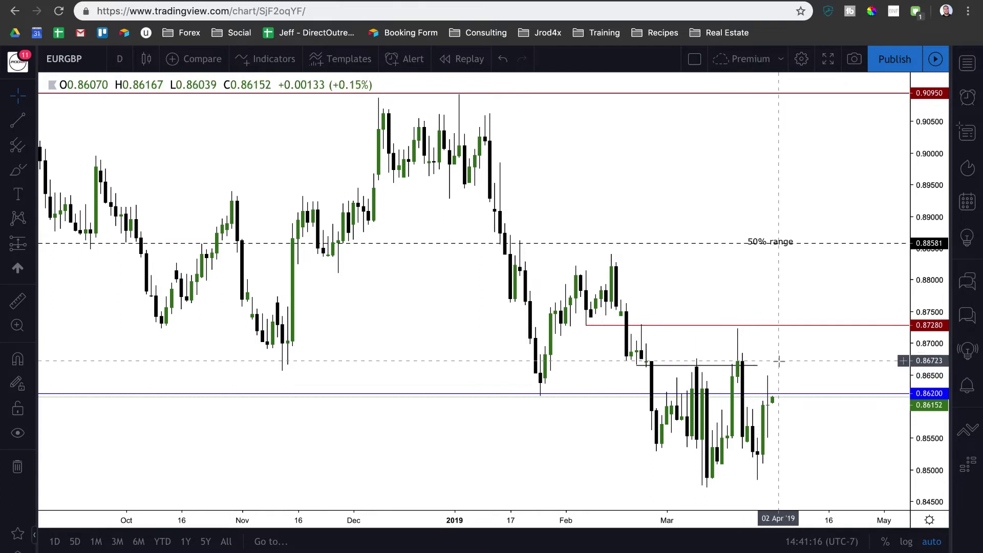
{"action": "scroll", "coordinate": [788, 361], "scroll_direction": "down", "scroll_amount": 2}
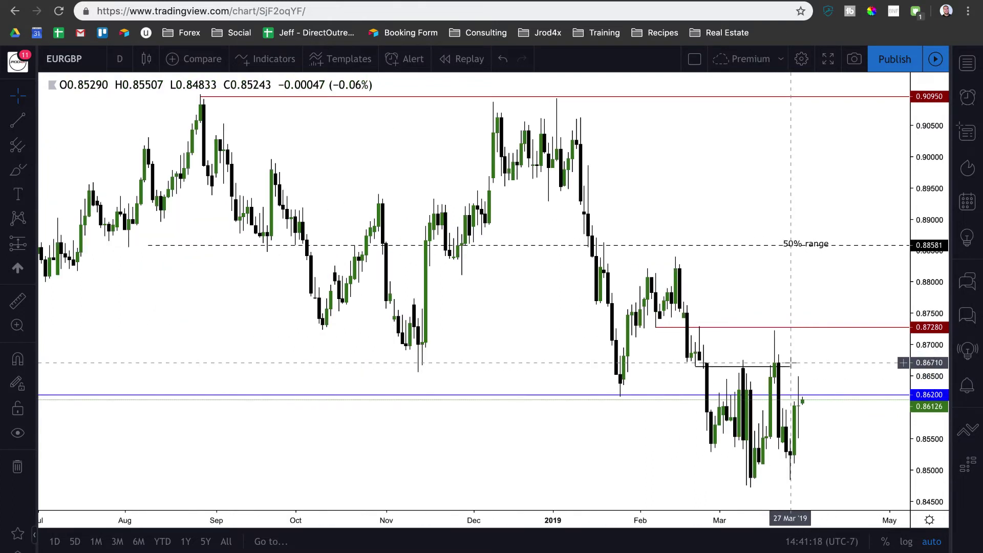
{"action": "scroll", "coordinate": [819, 407], "scroll_direction": "down", "scroll_amount": 2}
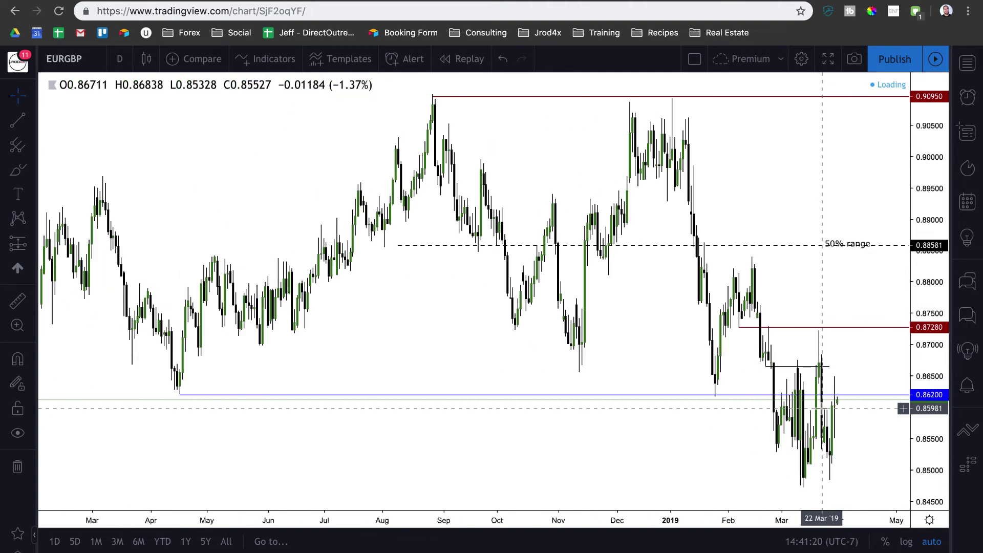
{"action": "scroll", "coordinate": [822, 408], "scroll_direction": "down", "scroll_amount": 3}
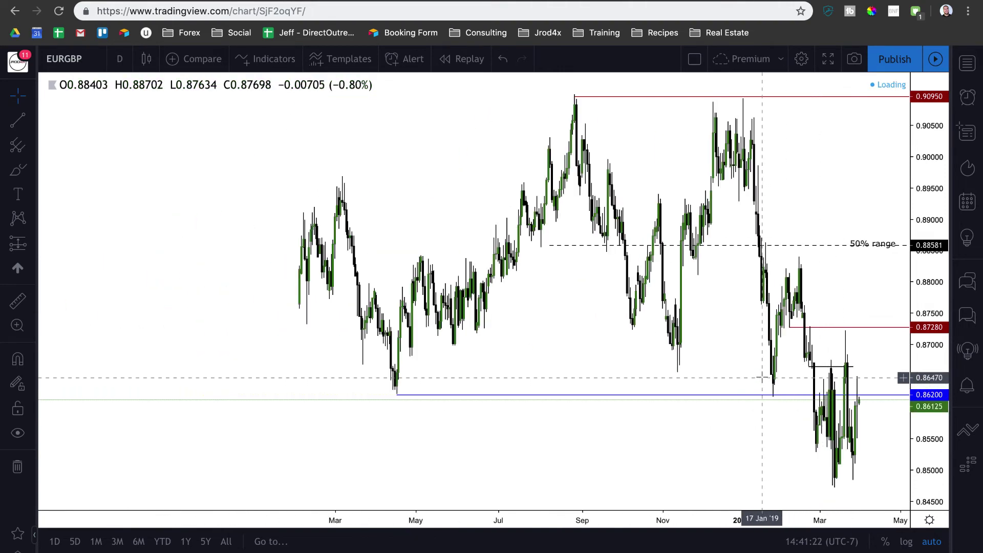
{"action": "scroll", "coordinate": [761, 377], "scroll_direction": "down", "scroll_amount": 1}
{"action": "scroll", "coordinate": [759, 374], "scroll_direction": "down", "scroll_amount": 2}
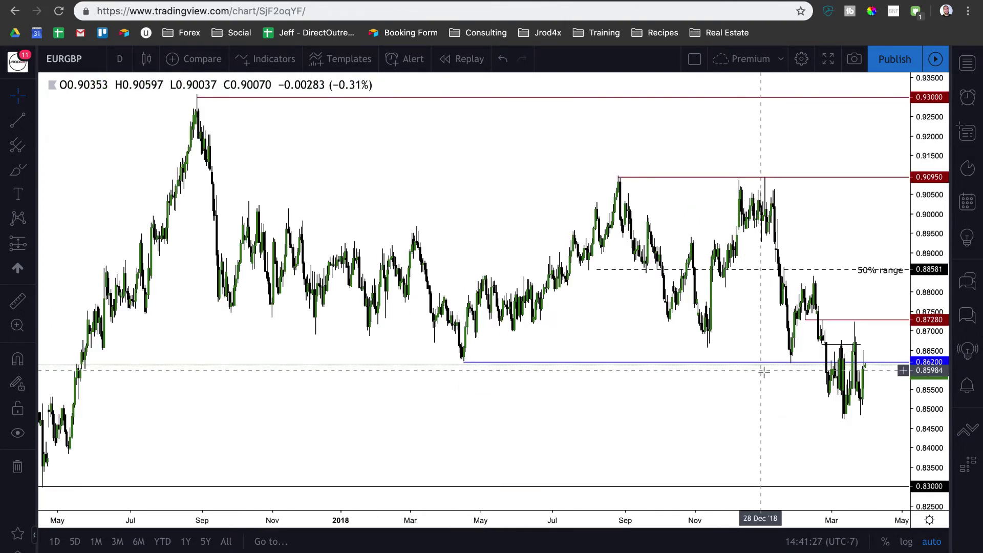
{"action": "scroll", "coordinate": [761, 371], "scroll_direction": "up", "scroll_amount": 2}
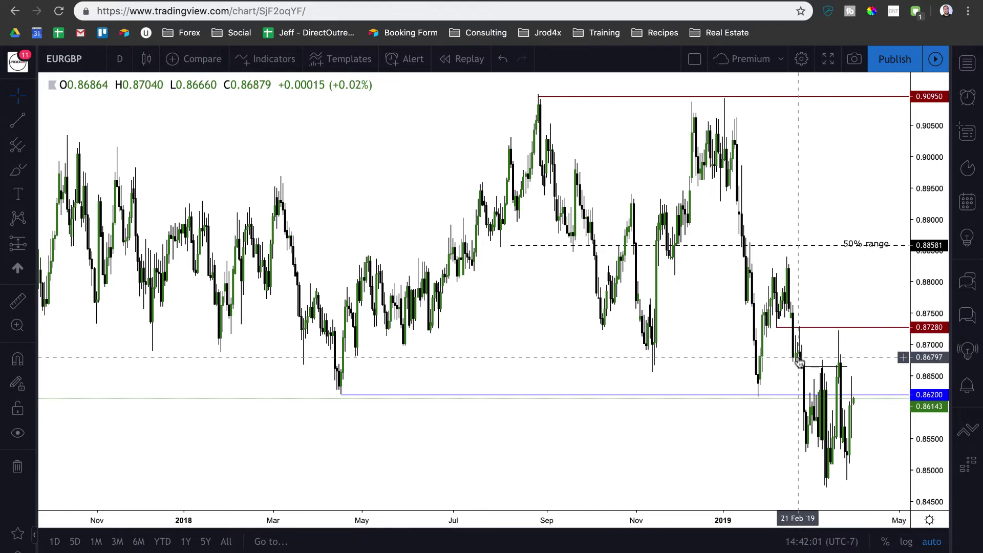
{"action": "scroll", "coordinate": [814, 382], "scroll_direction": "up", "scroll_amount": 5}
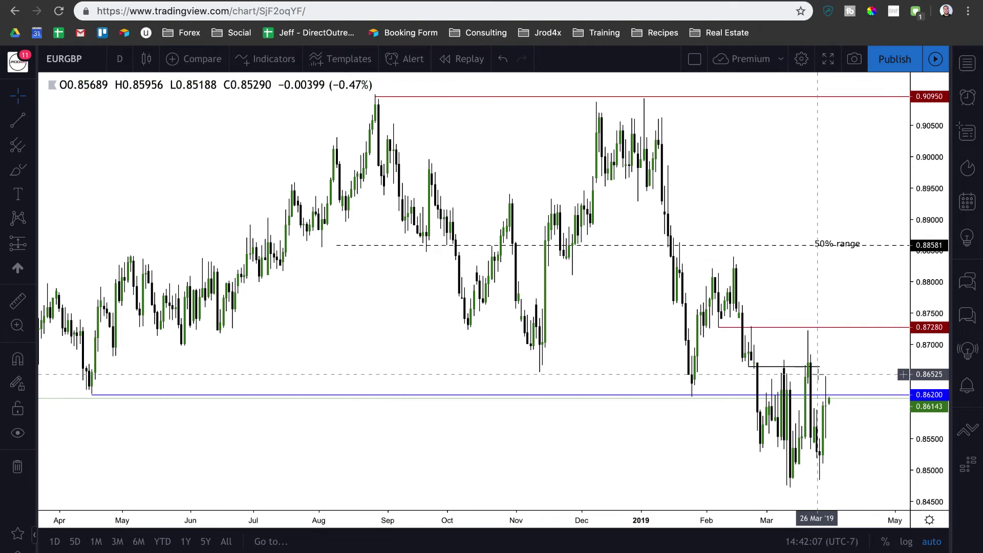
Load the USDCAD daily chart from the watchlist, with the recent candles around the weekly support line in view
{"action": "left_click", "coordinate": [967, 63]}
{"action": "left_click", "coordinate": [860, 187]}
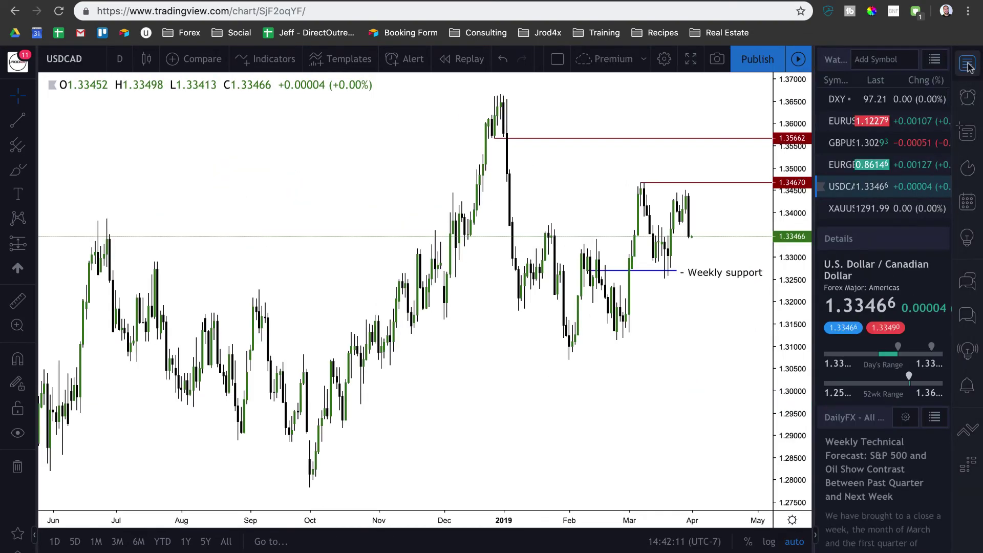
{"action": "left_click", "coordinate": [967, 63]}
{"action": "scroll", "coordinate": [797, 268], "scroll_direction": "up", "scroll_amount": 5}
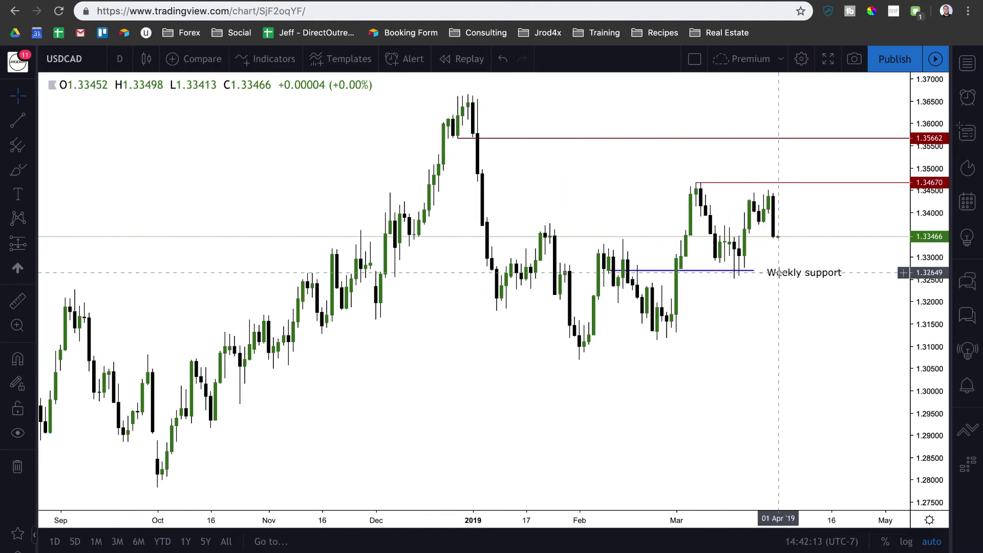
{"action": "scroll", "coordinate": [609, 287], "scroll_direction": "up", "scroll_amount": 1}
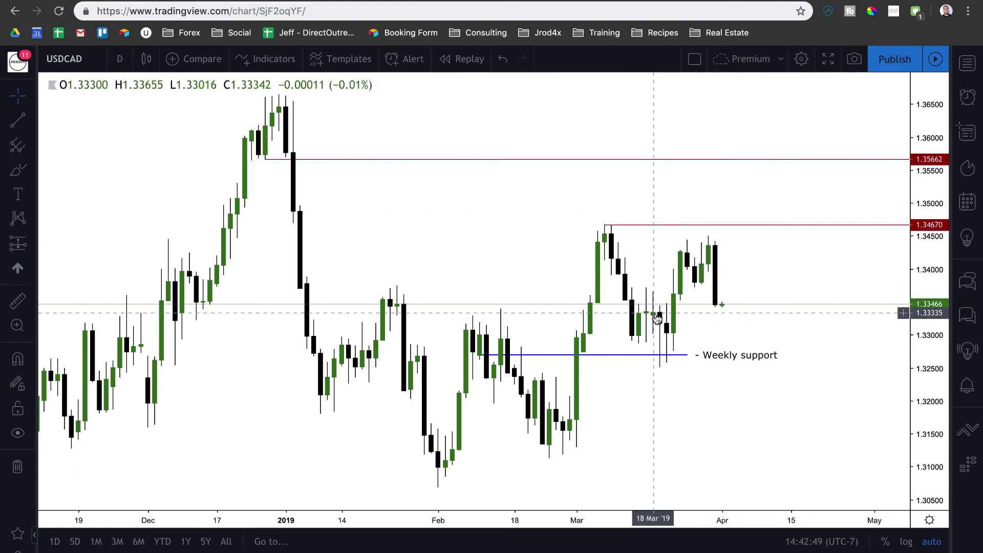
Draw a rectangle zone from the 19 March candle past the current USDCAD candle, between about 1.3343 and 1.3303
{"action": "left_click", "coordinate": [18, 169]}
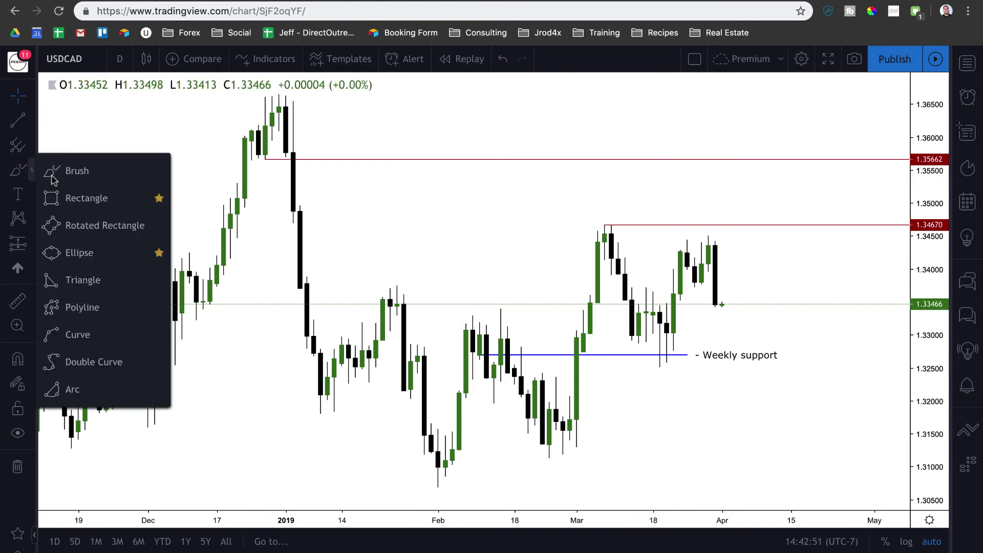
{"action": "left_click", "coordinate": [77, 195]}
{"action": "left_click", "coordinate": [659, 306]}
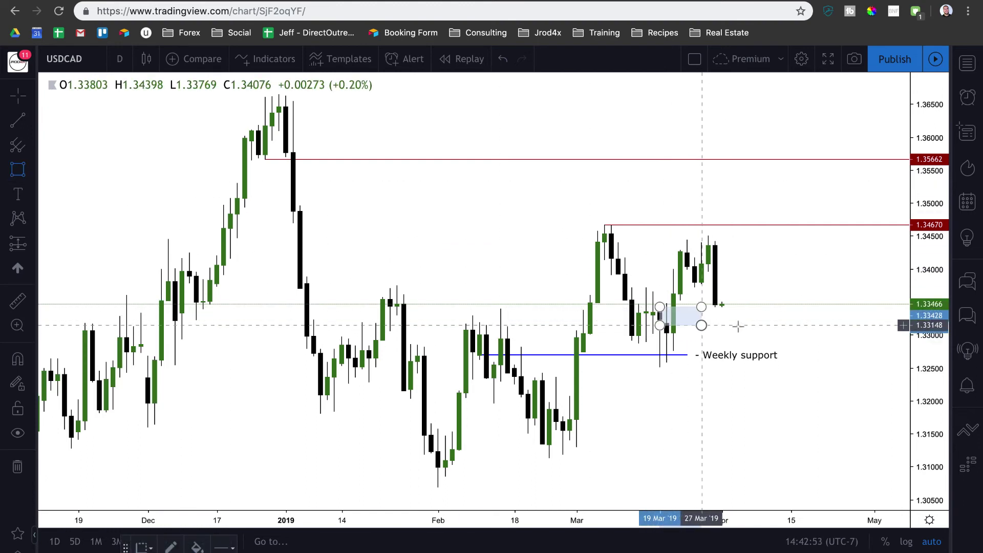
{"action": "left_click", "coordinate": [819, 332]}
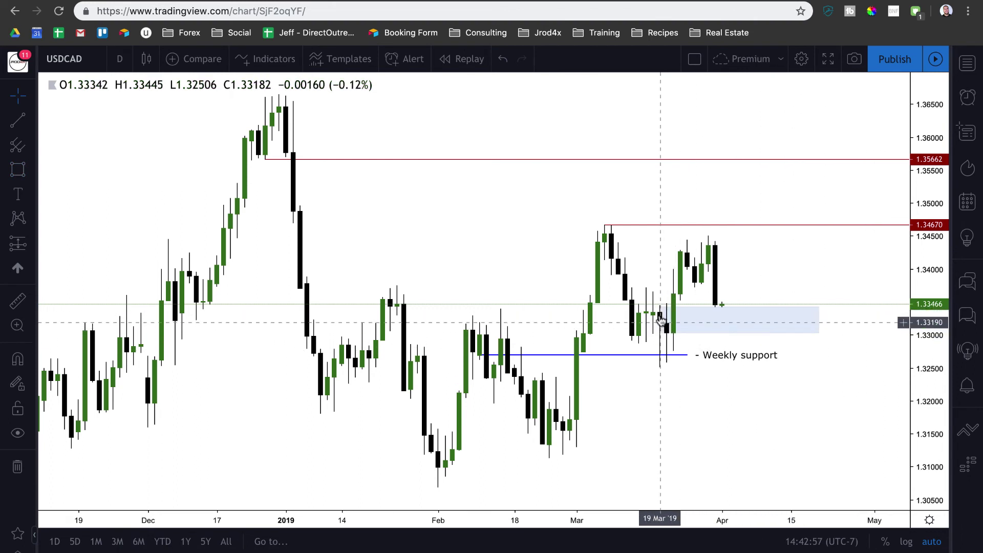
{"action": "left_click", "coordinate": [672, 289]}
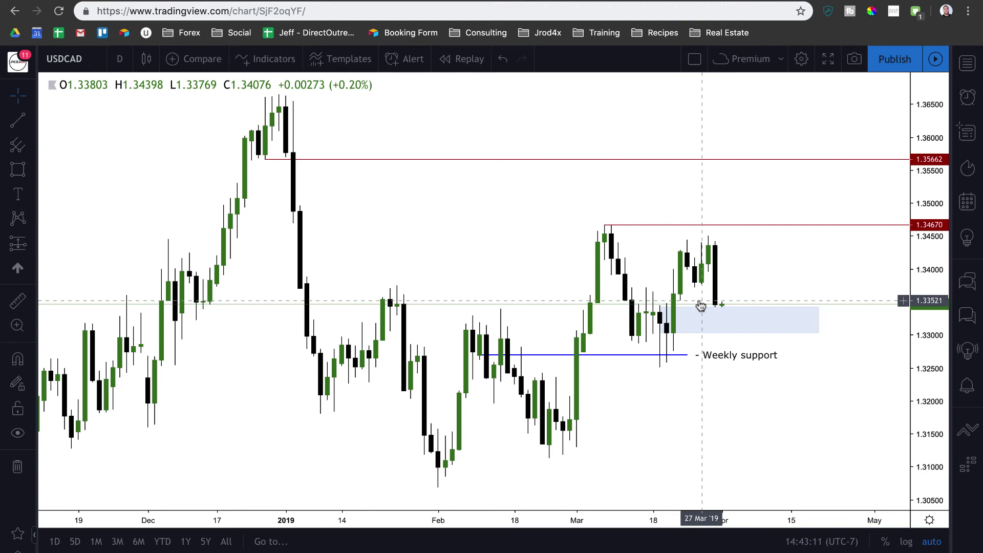
Measure the USDCAD distance from the current price up to the 1.35662 level
{"action": "left_click", "coordinate": [18, 301]}
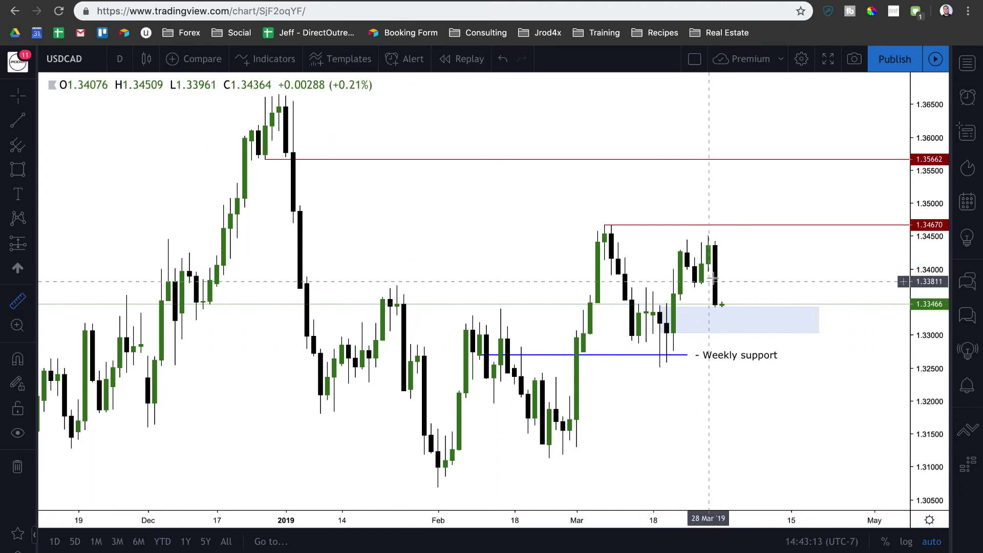
{"action": "left_click", "coordinate": [723, 304]}
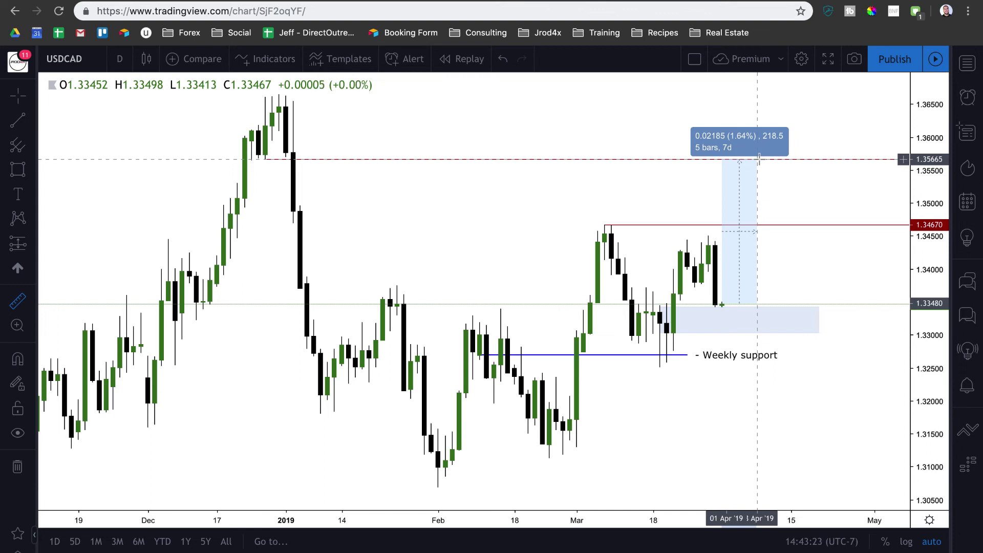
{"action": "left_click", "coordinate": [783, 162]}
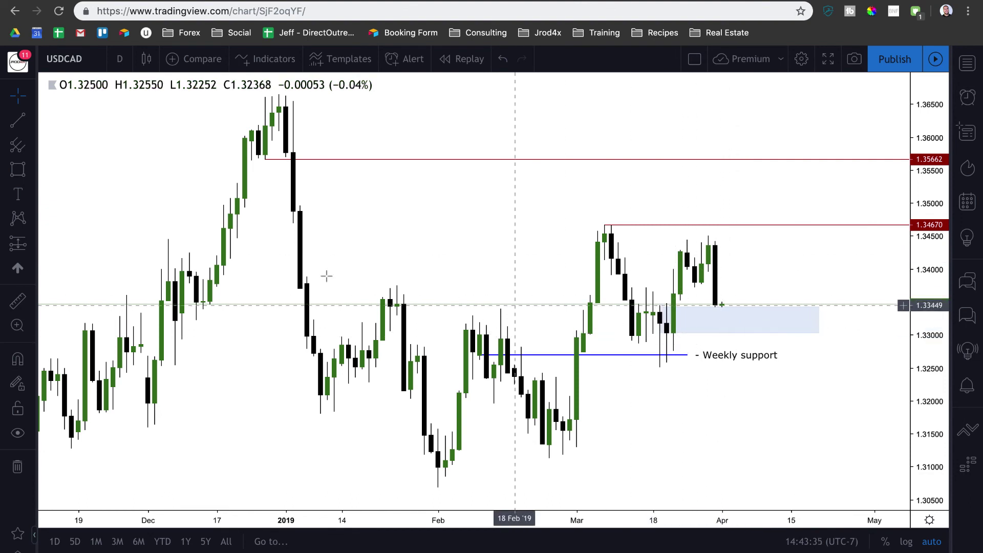
Add a horizontal line near the lower edge of the rectangle zone and set its price to 1.33000
{"action": "left_click", "coordinate": [14, 124]}
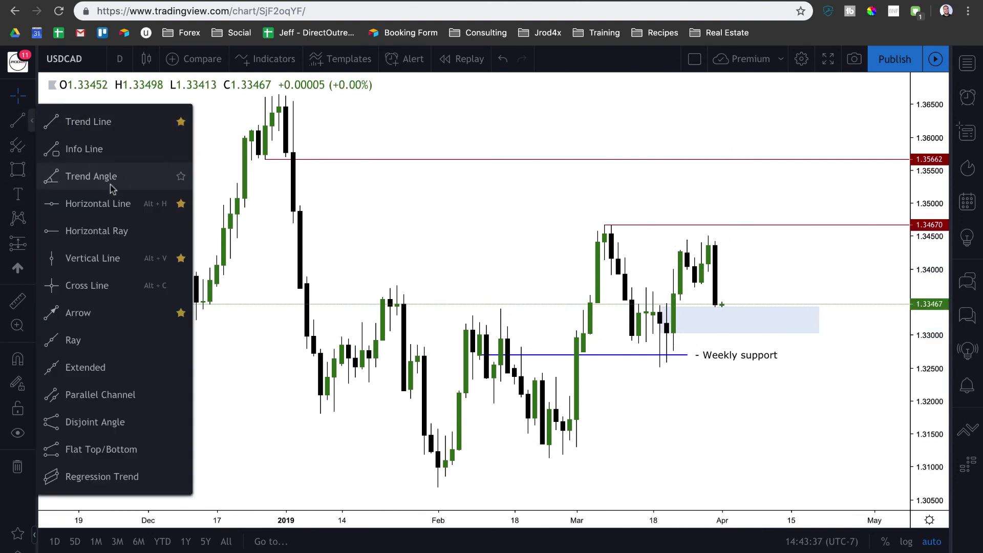
{"action": "left_click", "coordinate": [108, 202]}
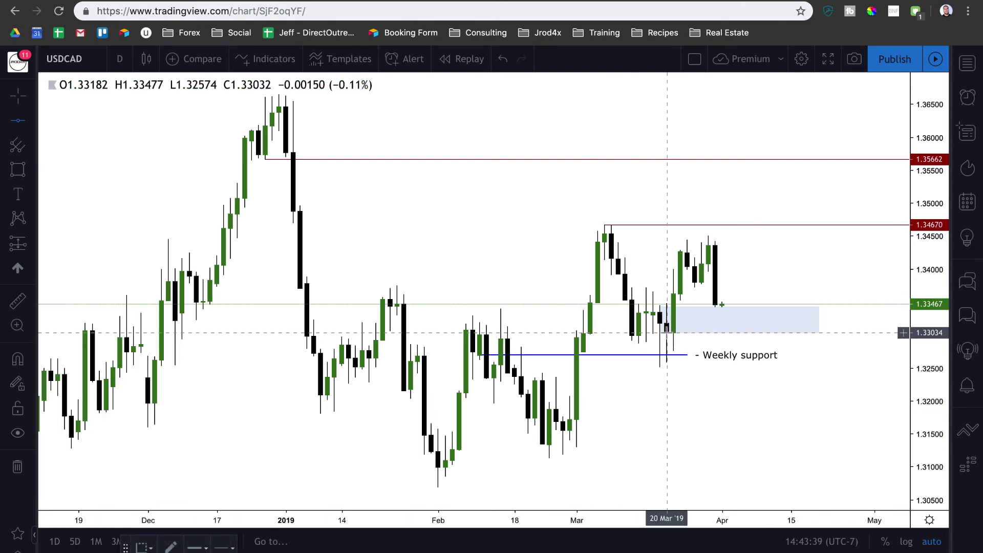
{"action": "left_click", "coordinate": [672, 333]}
{"action": "double_click", "coordinate": [639, 336]}
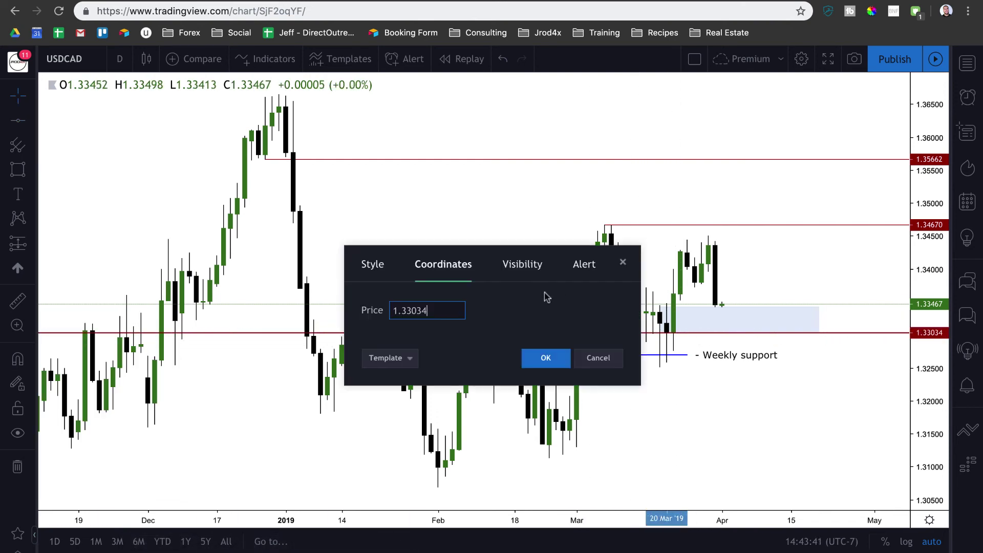
{"action": "type", "text": "00"}
{"action": "key", "text": "Return"}
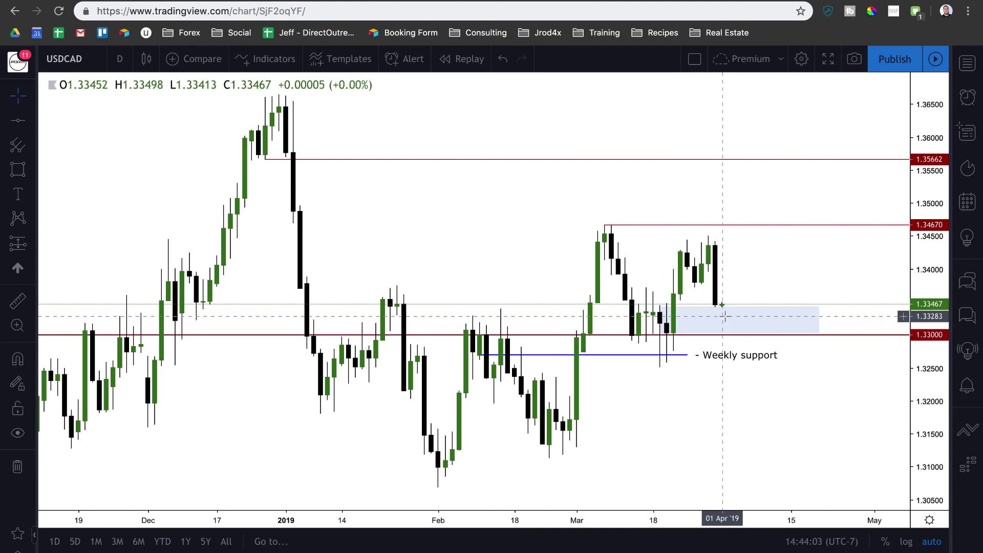
{"action": "left_click", "coordinate": [733, 313]}
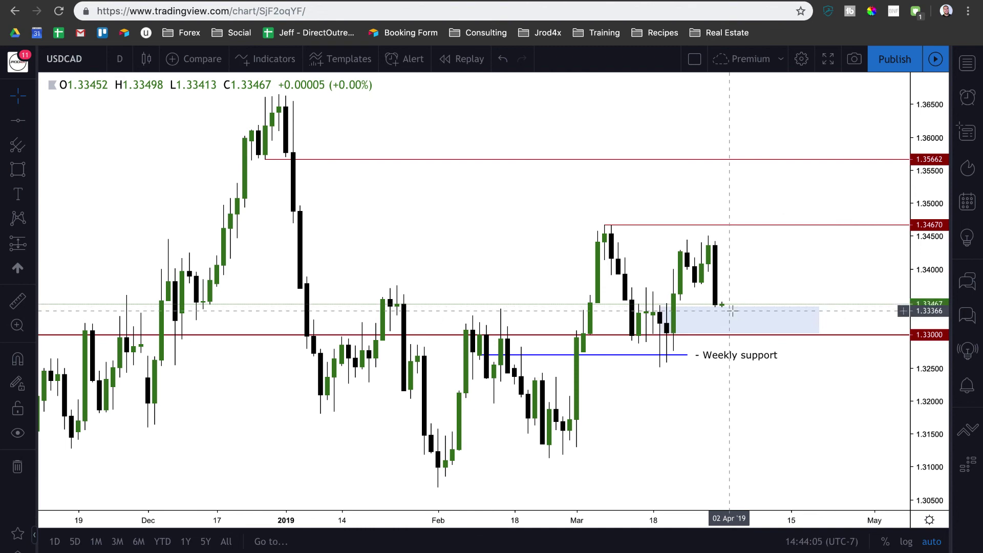